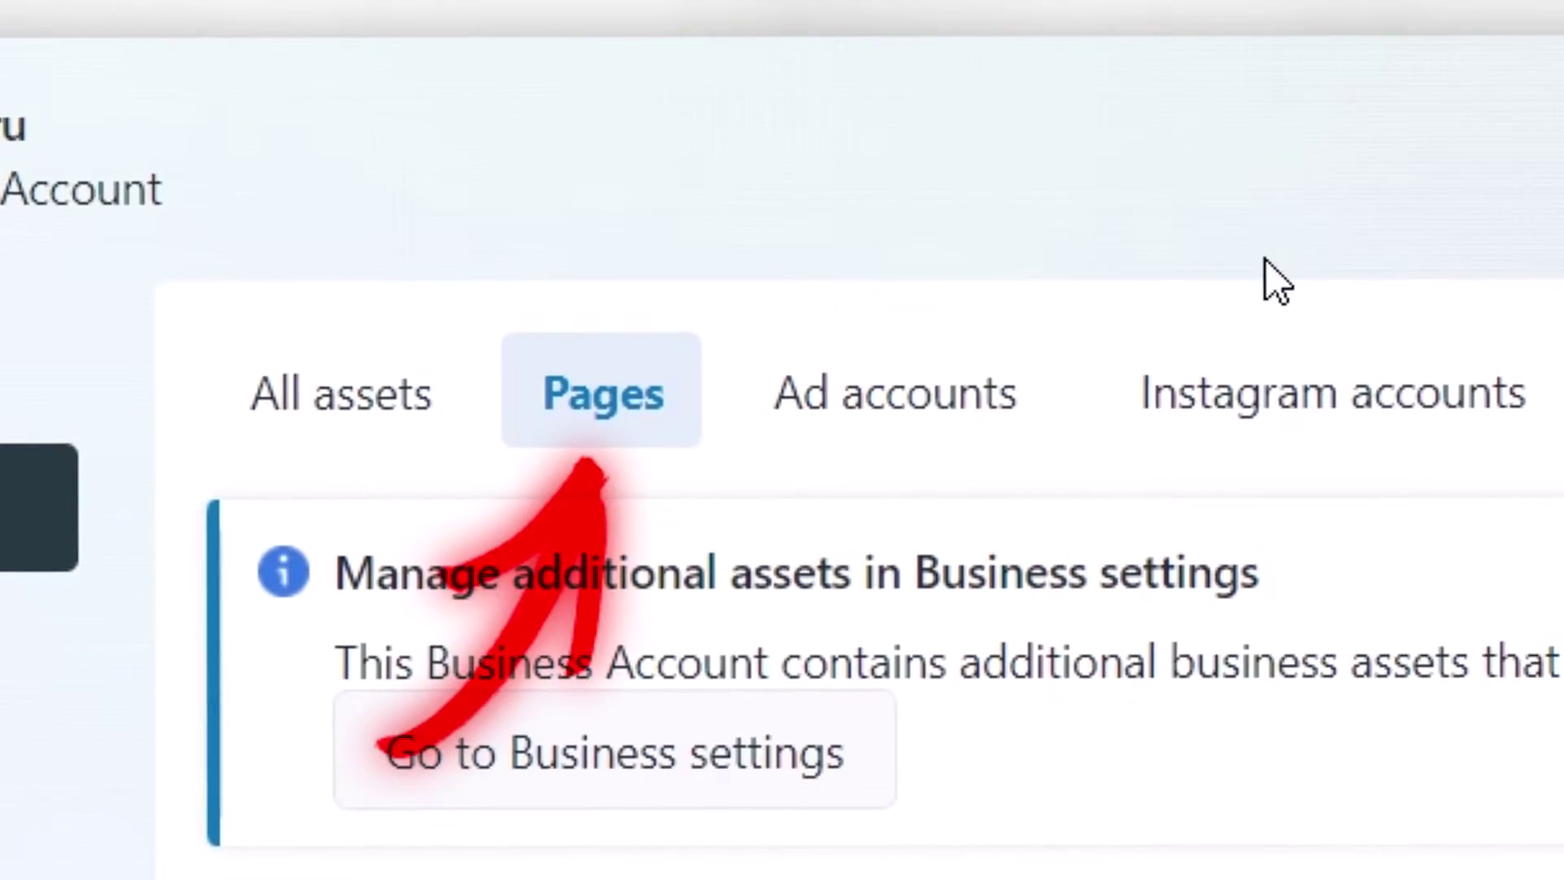
# Go from the Ad accounts tab to the People list of the Lead Guru business
pyautogui.click(866, 416)
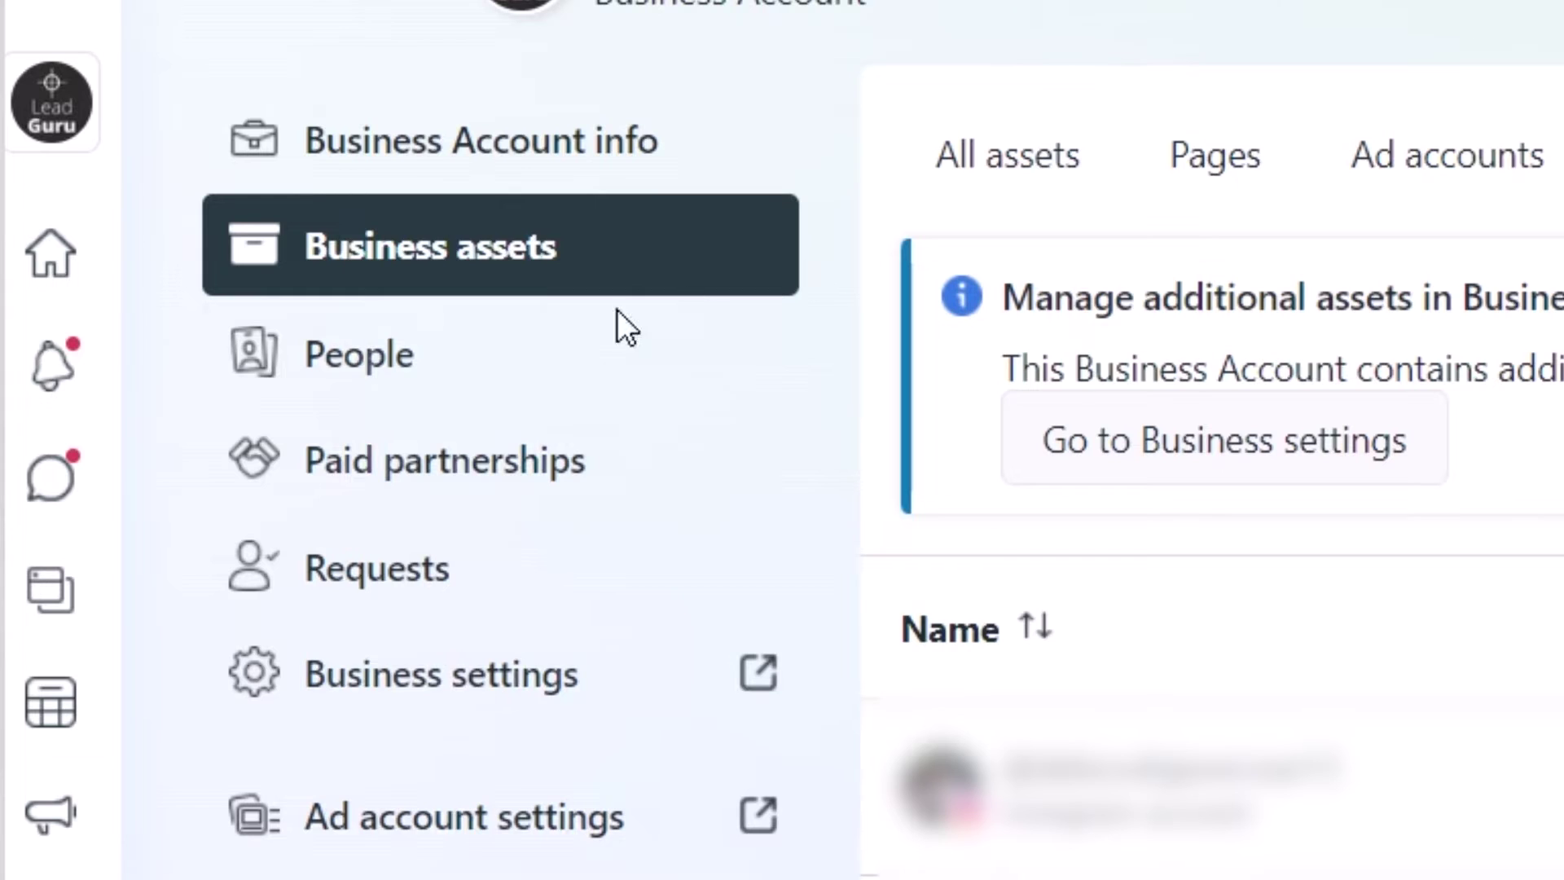
pyautogui.click(465, 350)
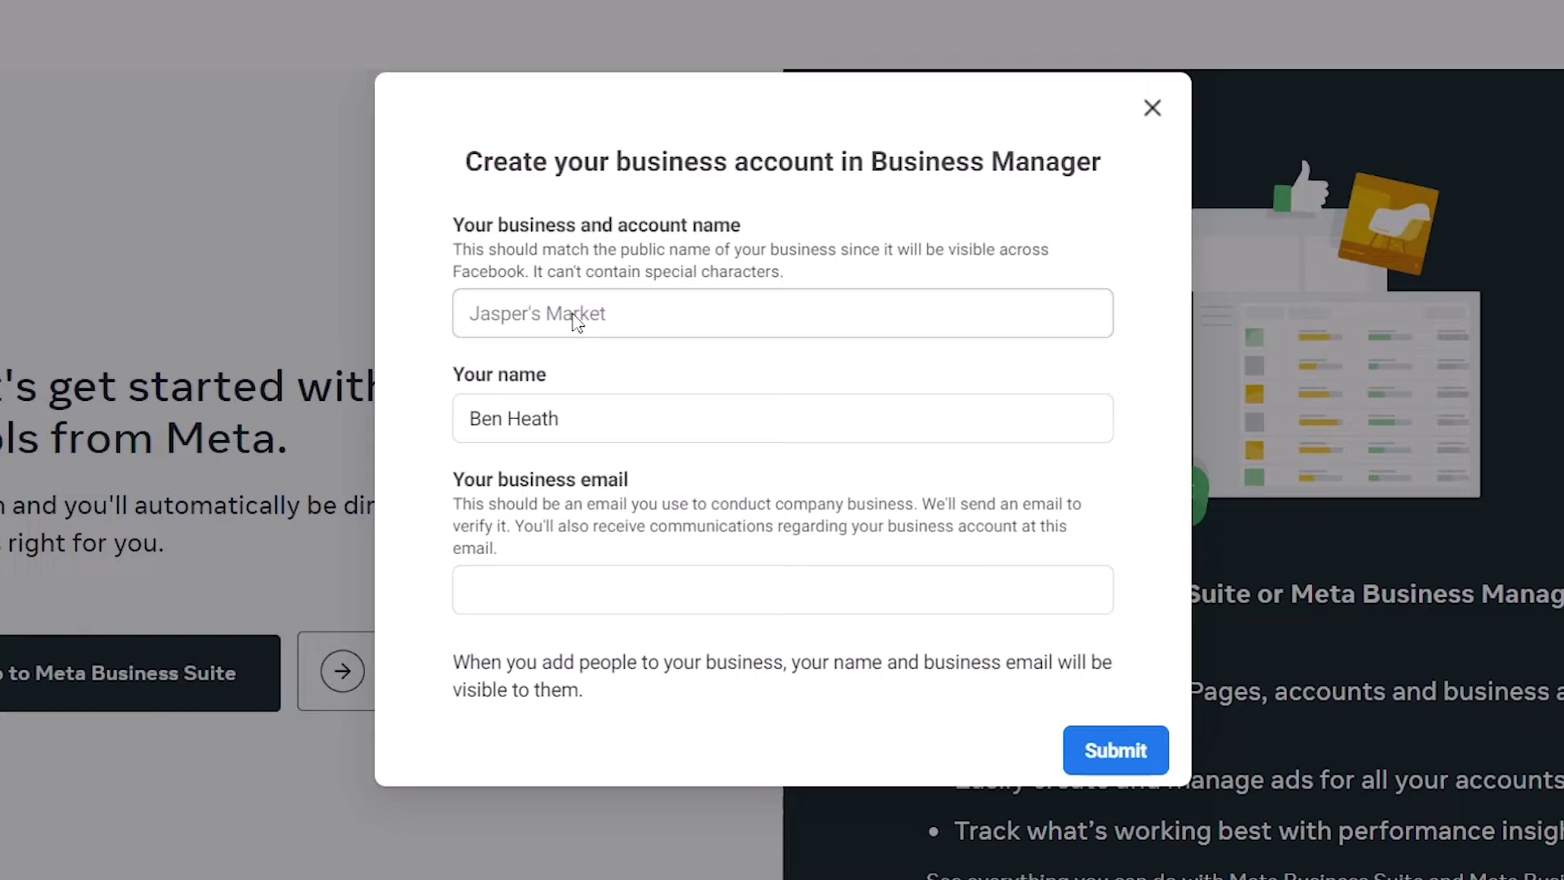
# Enter 'Lead Guru' as the business name and move on to the business email field
pyautogui.write('Lead G')
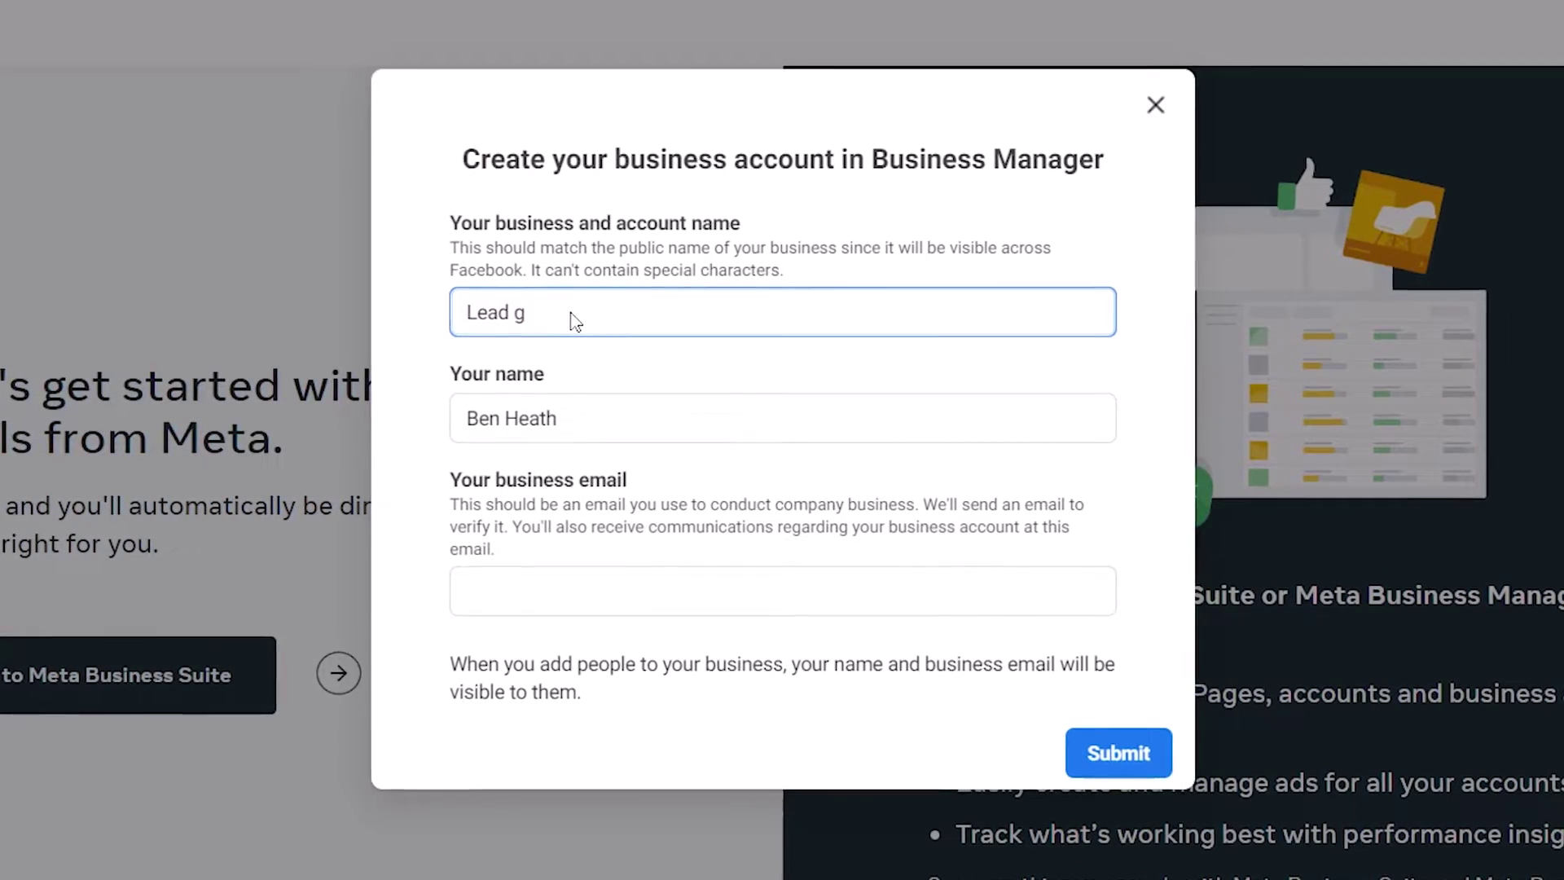
pyautogui.write('uru')
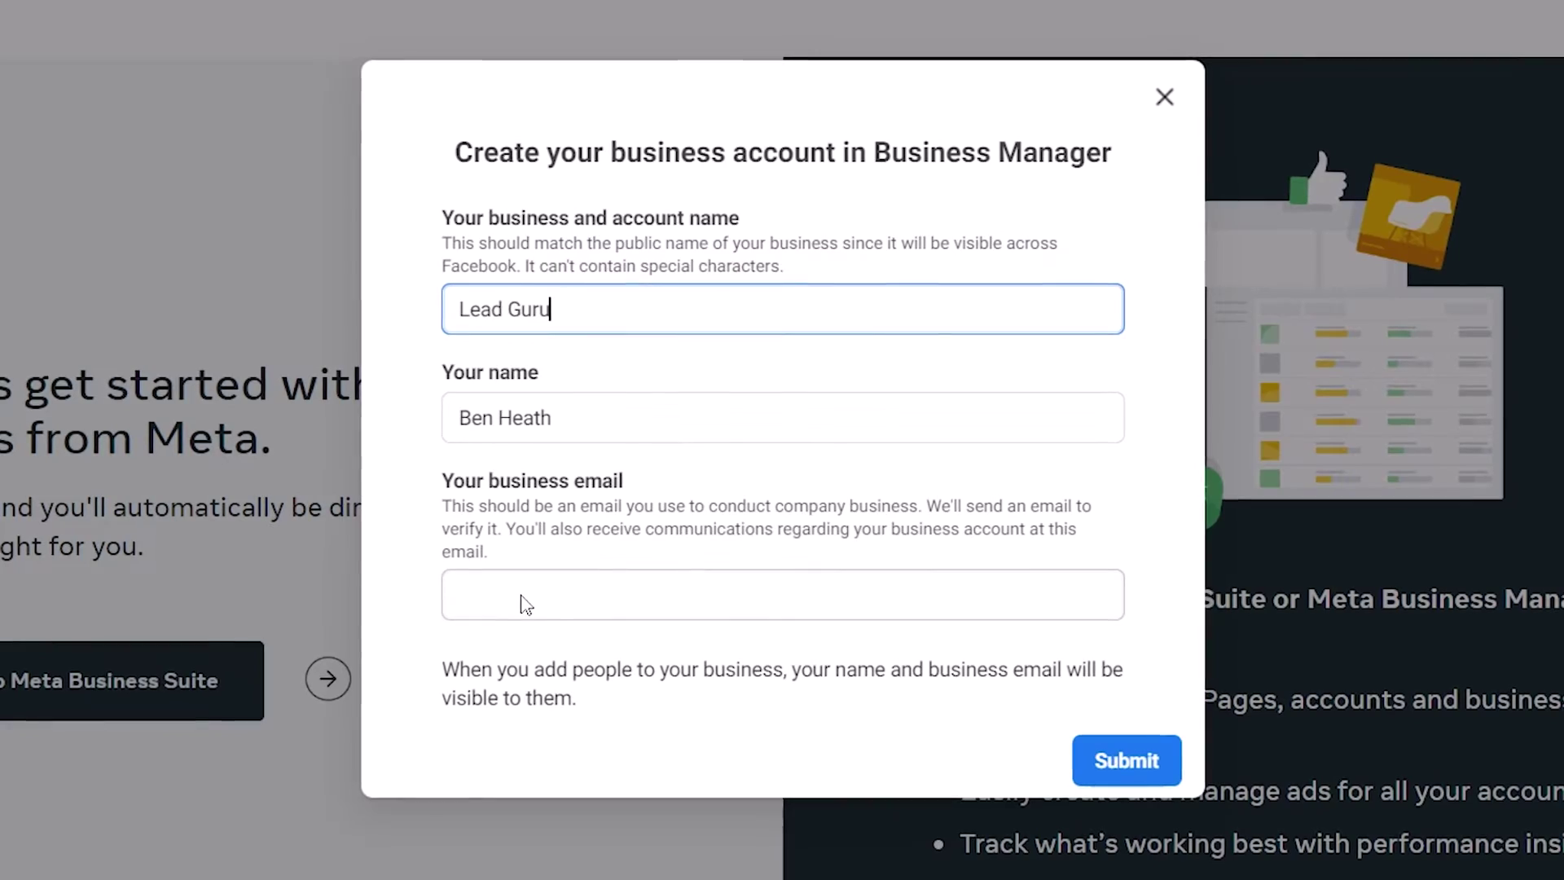
pyautogui.click(524, 602)
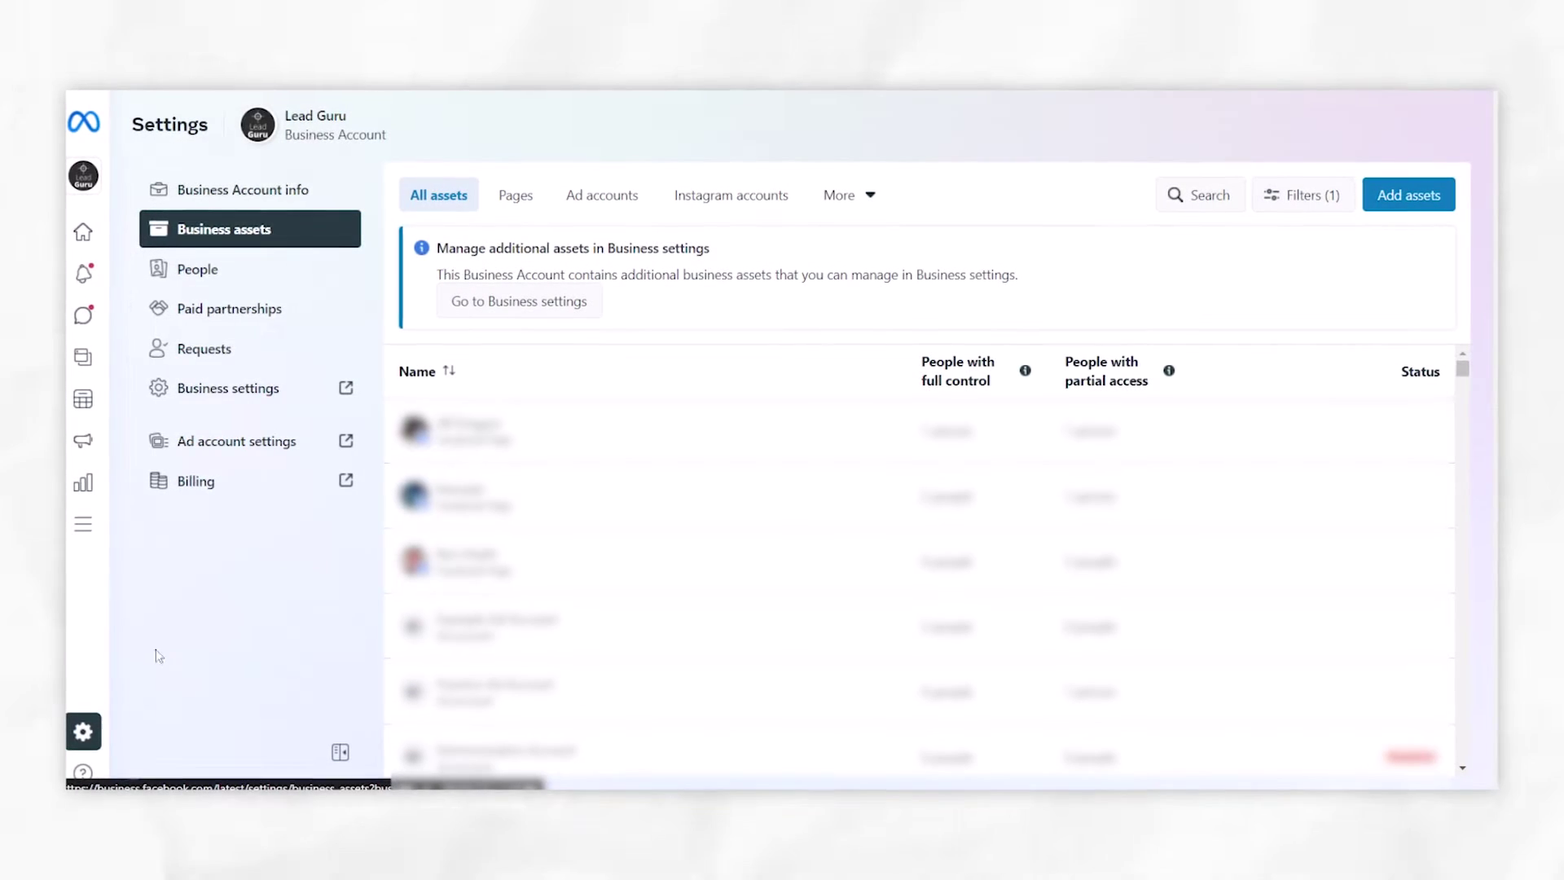
# Reach Business assets under Settings for the Lead Guru account
pyautogui.moveTo(98, 717)
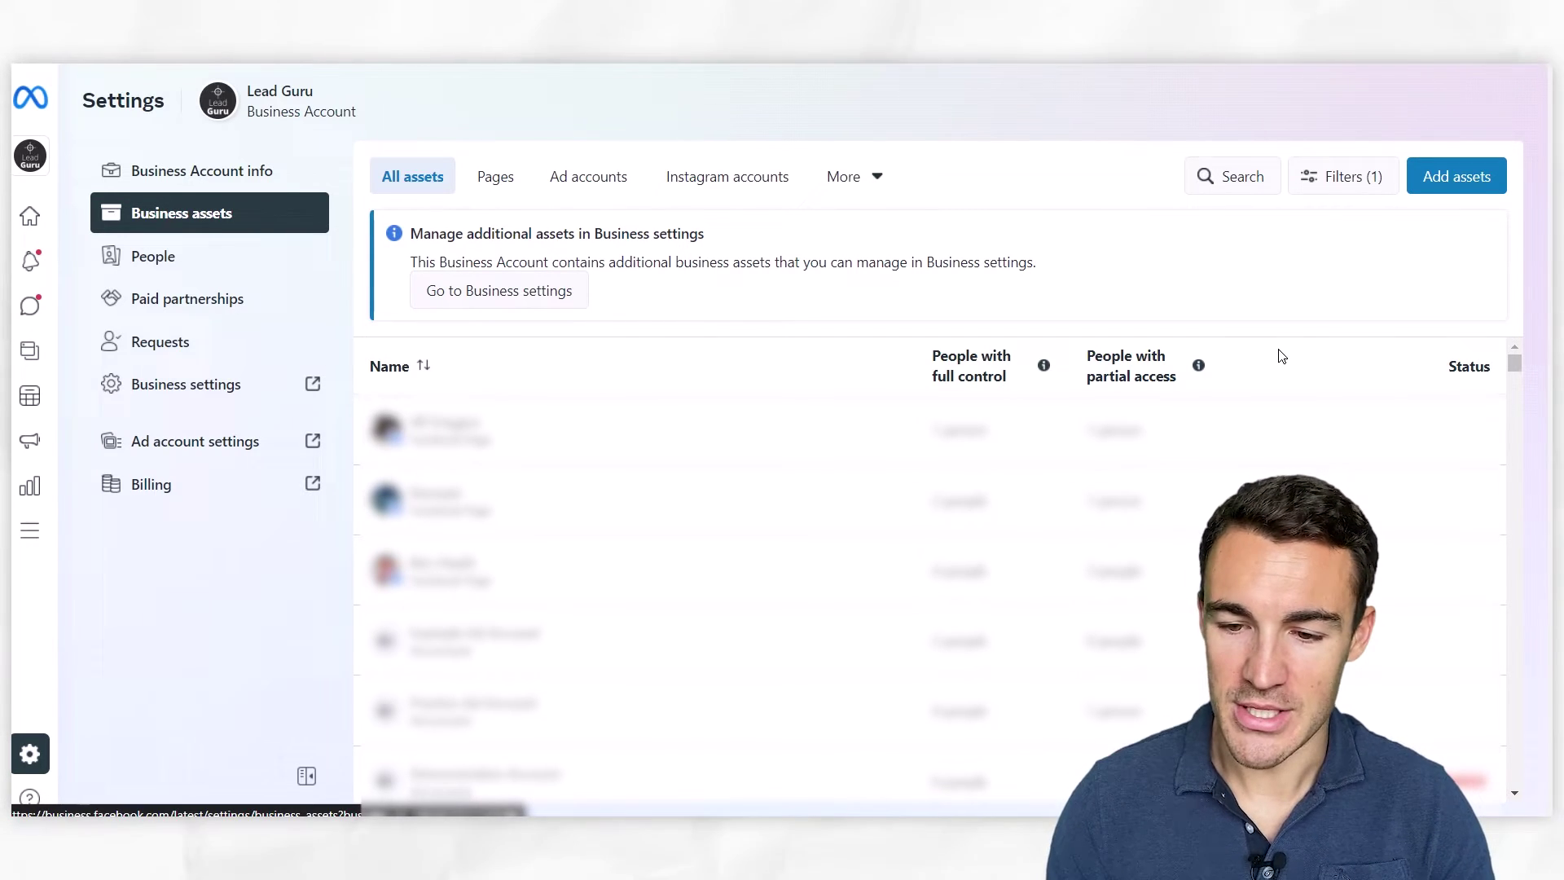
pyautogui.scroll(-5, 1279, 371)
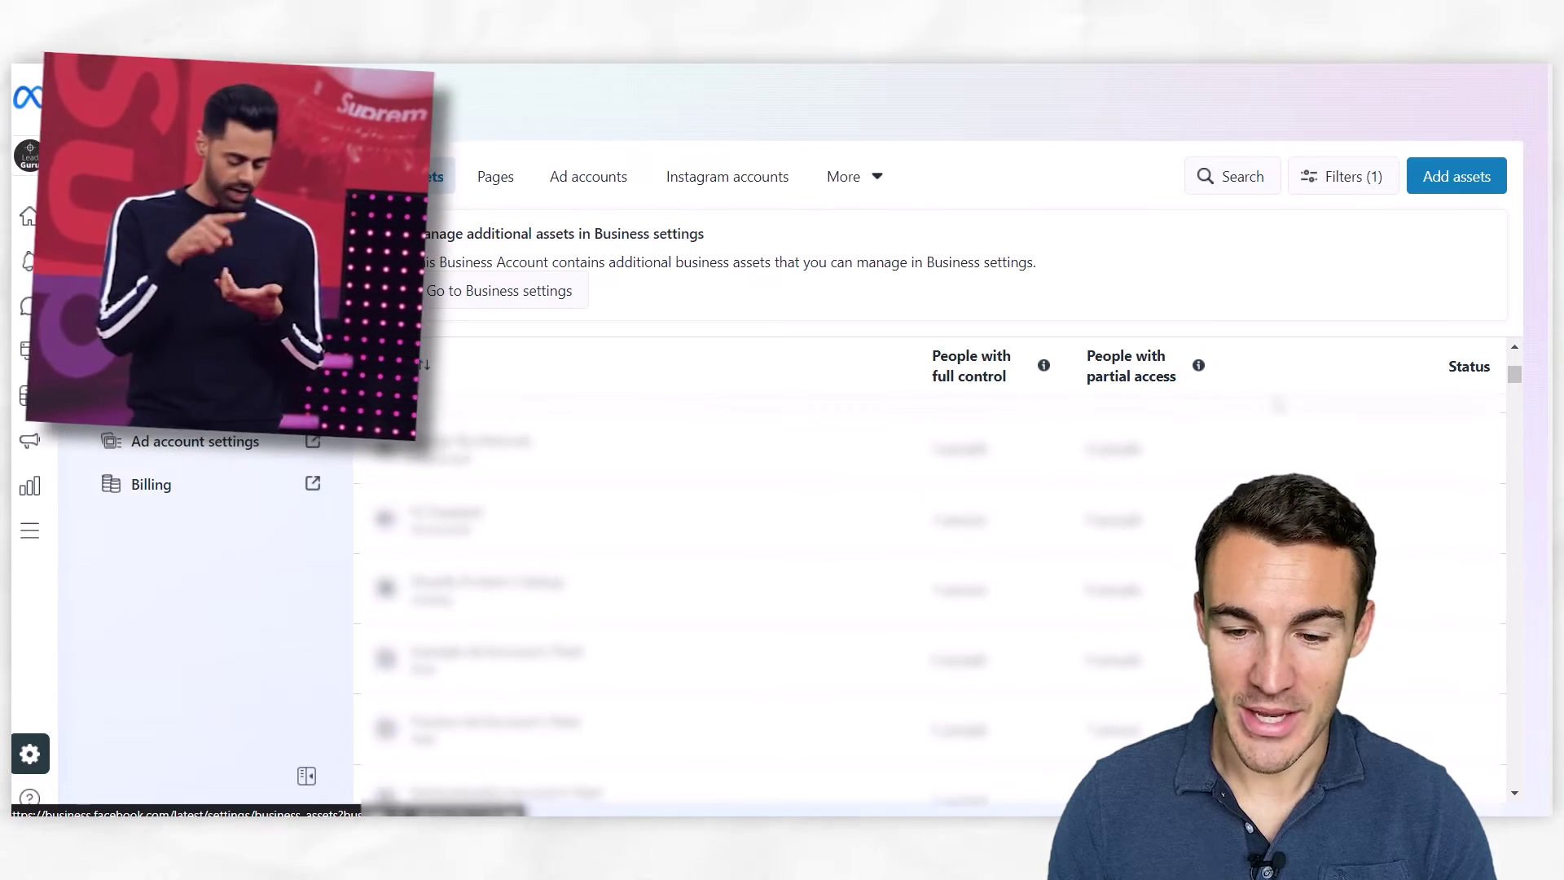
pyautogui.scroll(-3, 1279, 405)
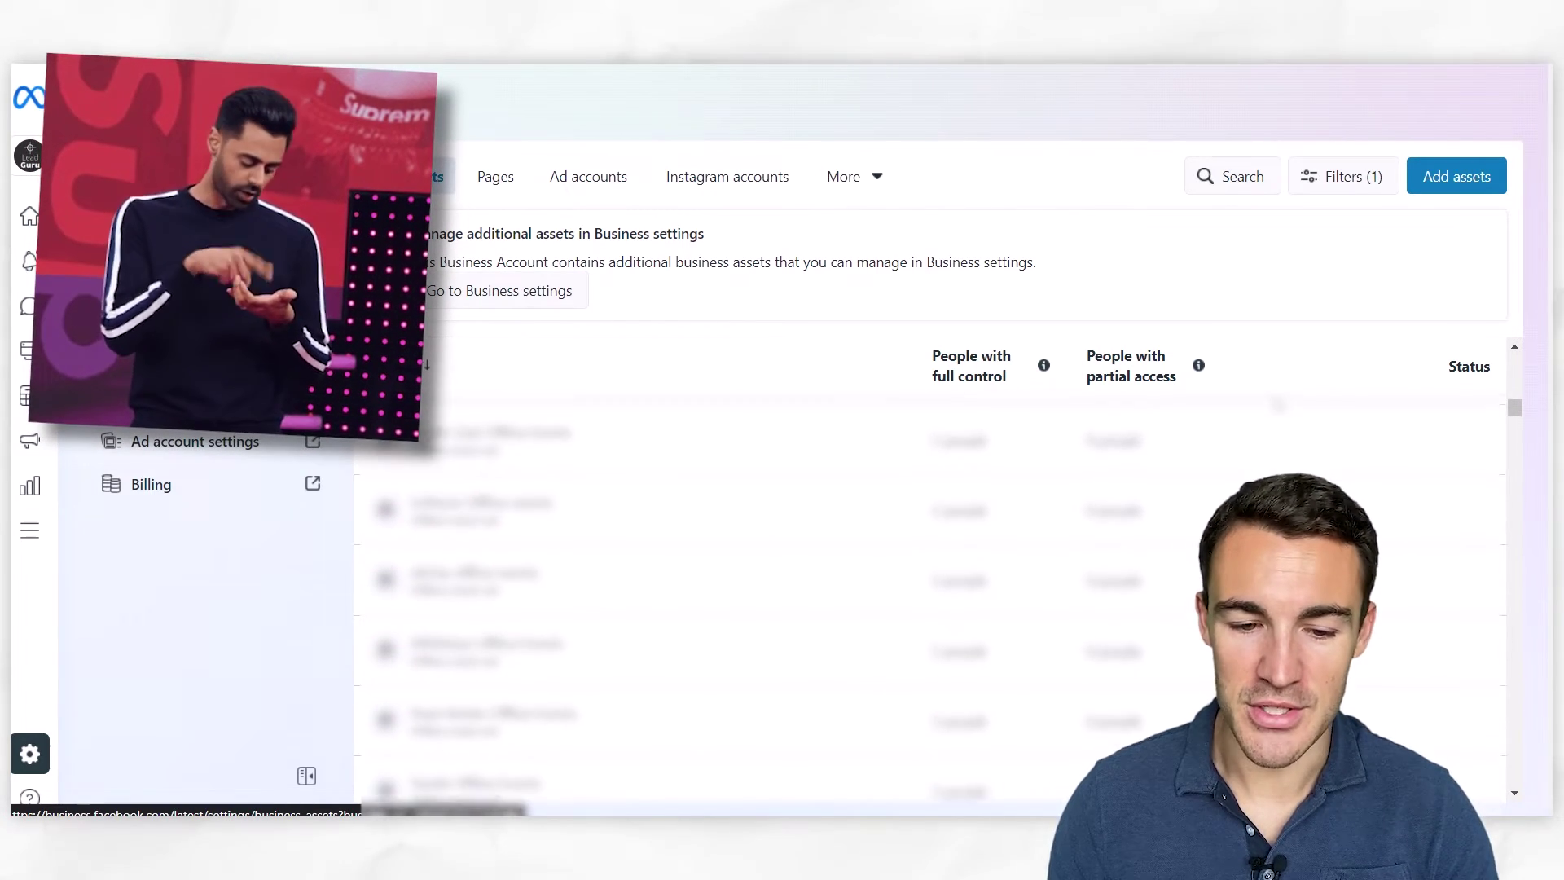
pyautogui.scroll(-3, 1279, 405)
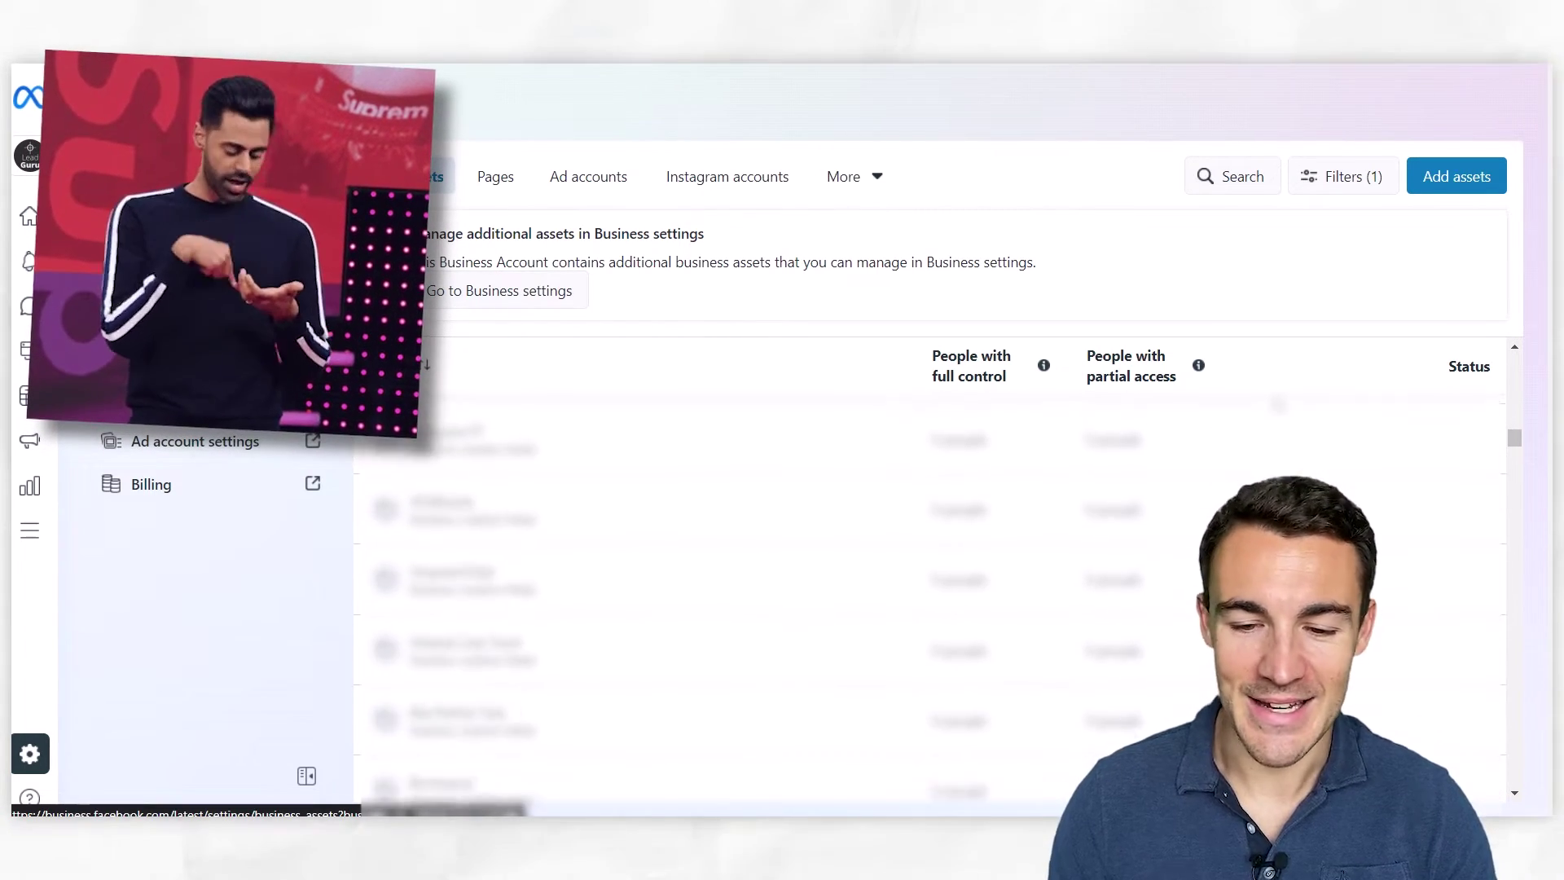
pyautogui.scroll(-3, 1279, 404)
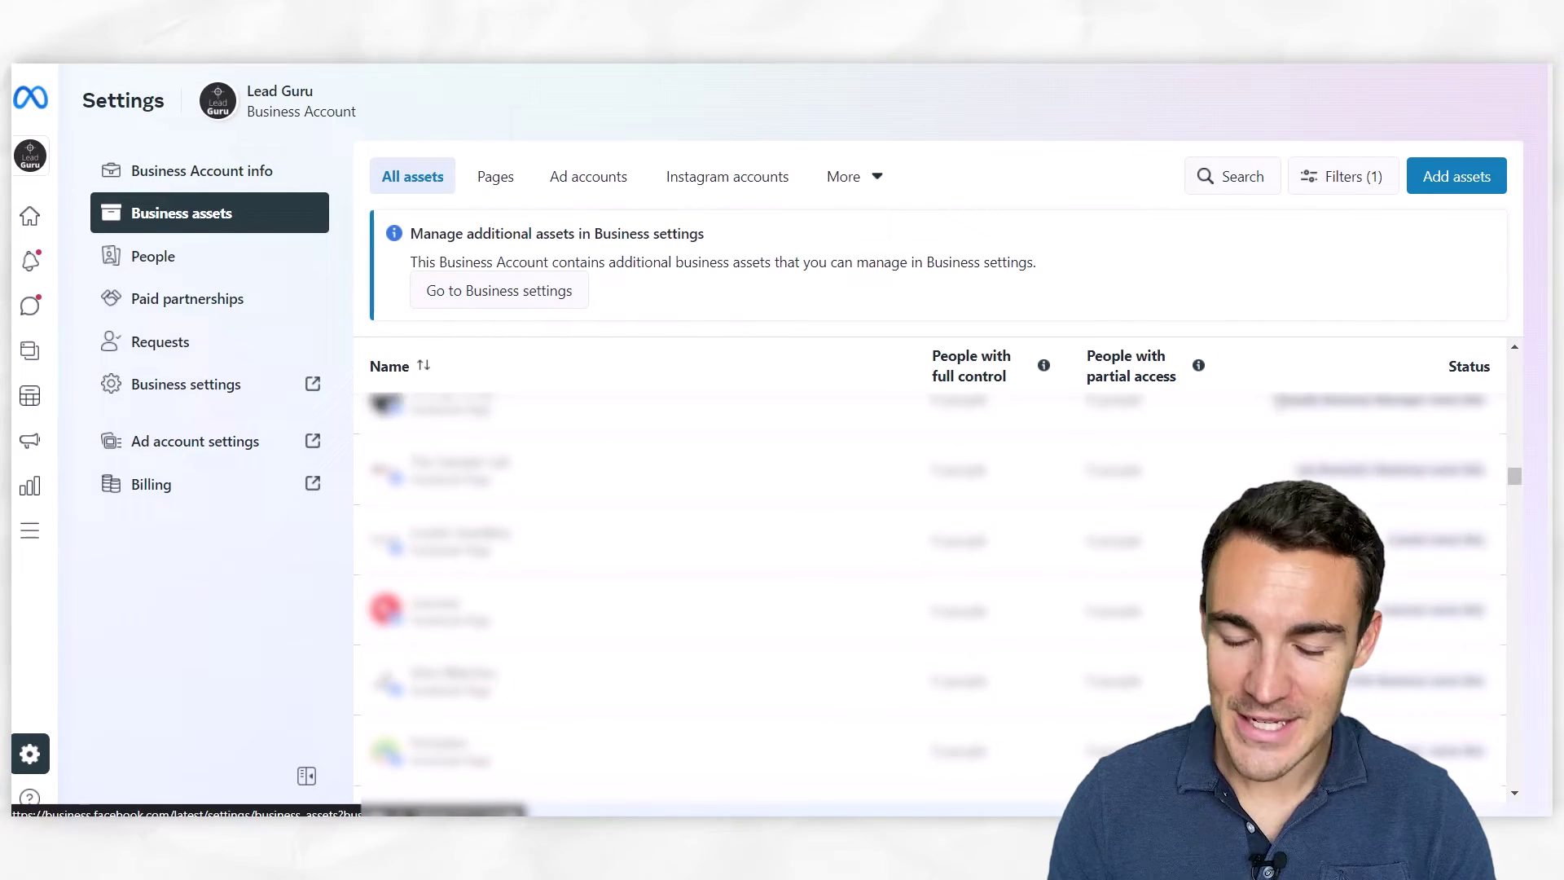
pyautogui.scroll(-3, 1279, 405)
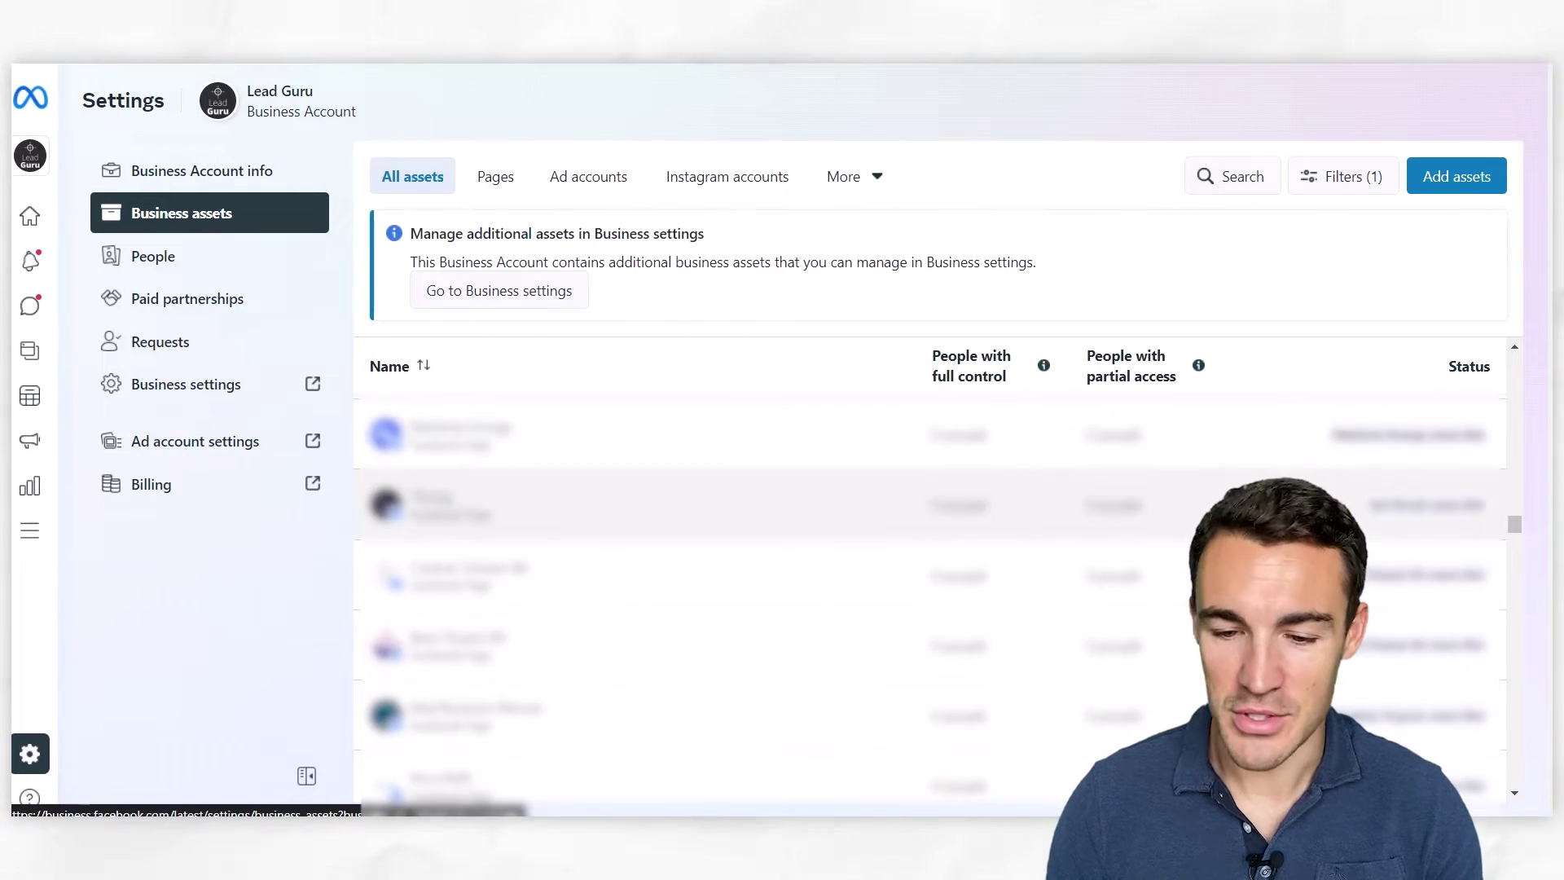
pyautogui.scroll(-3, 928, 595)
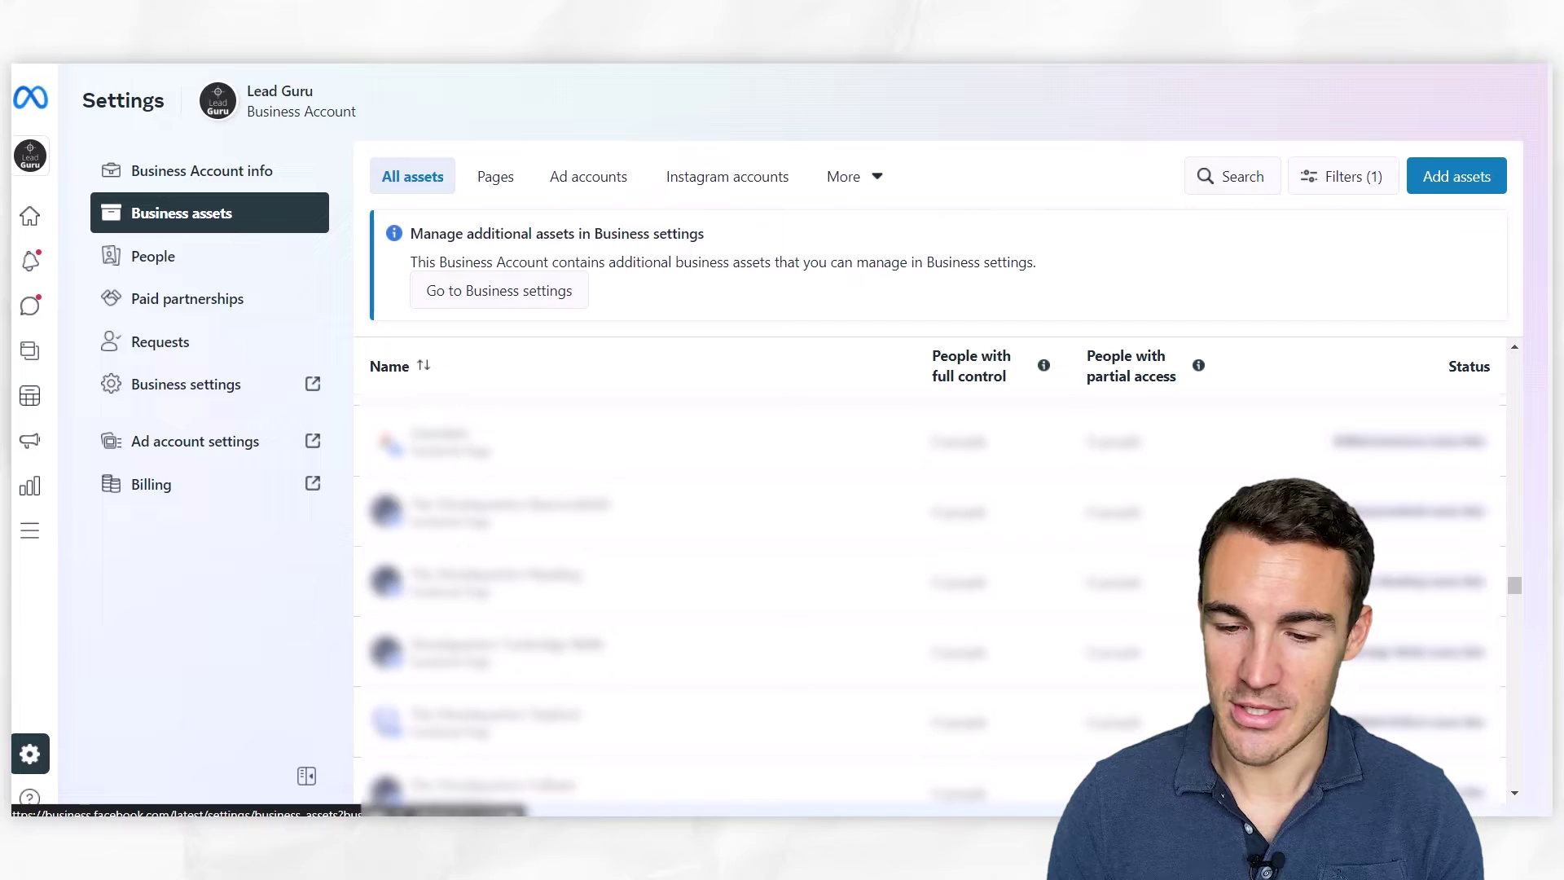
pyautogui.scroll(-5, 928, 595)
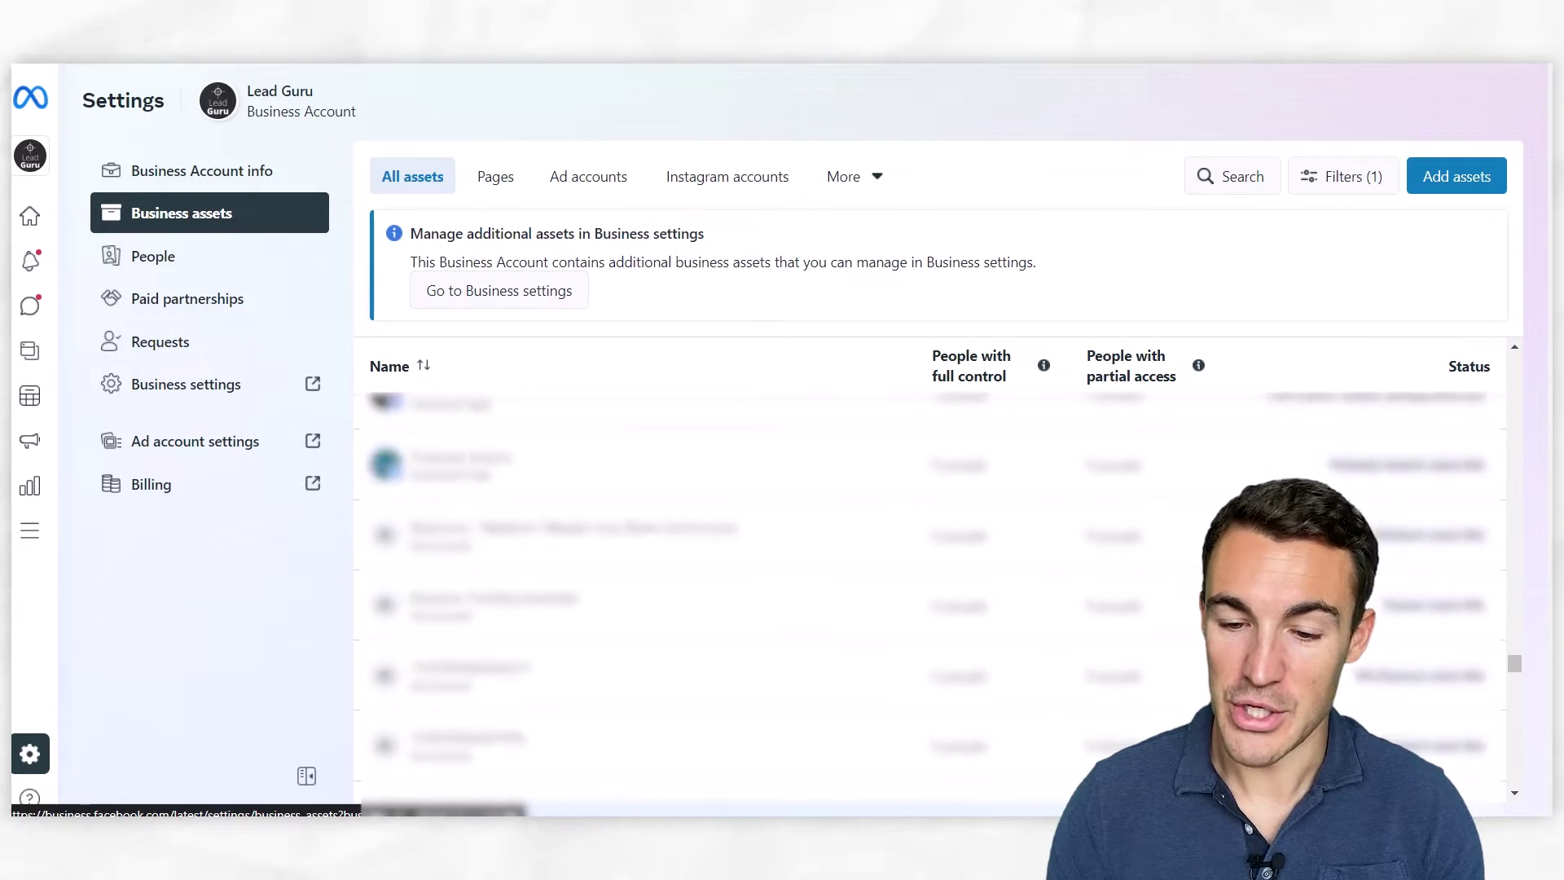
pyautogui.scroll(10, 929, 594)
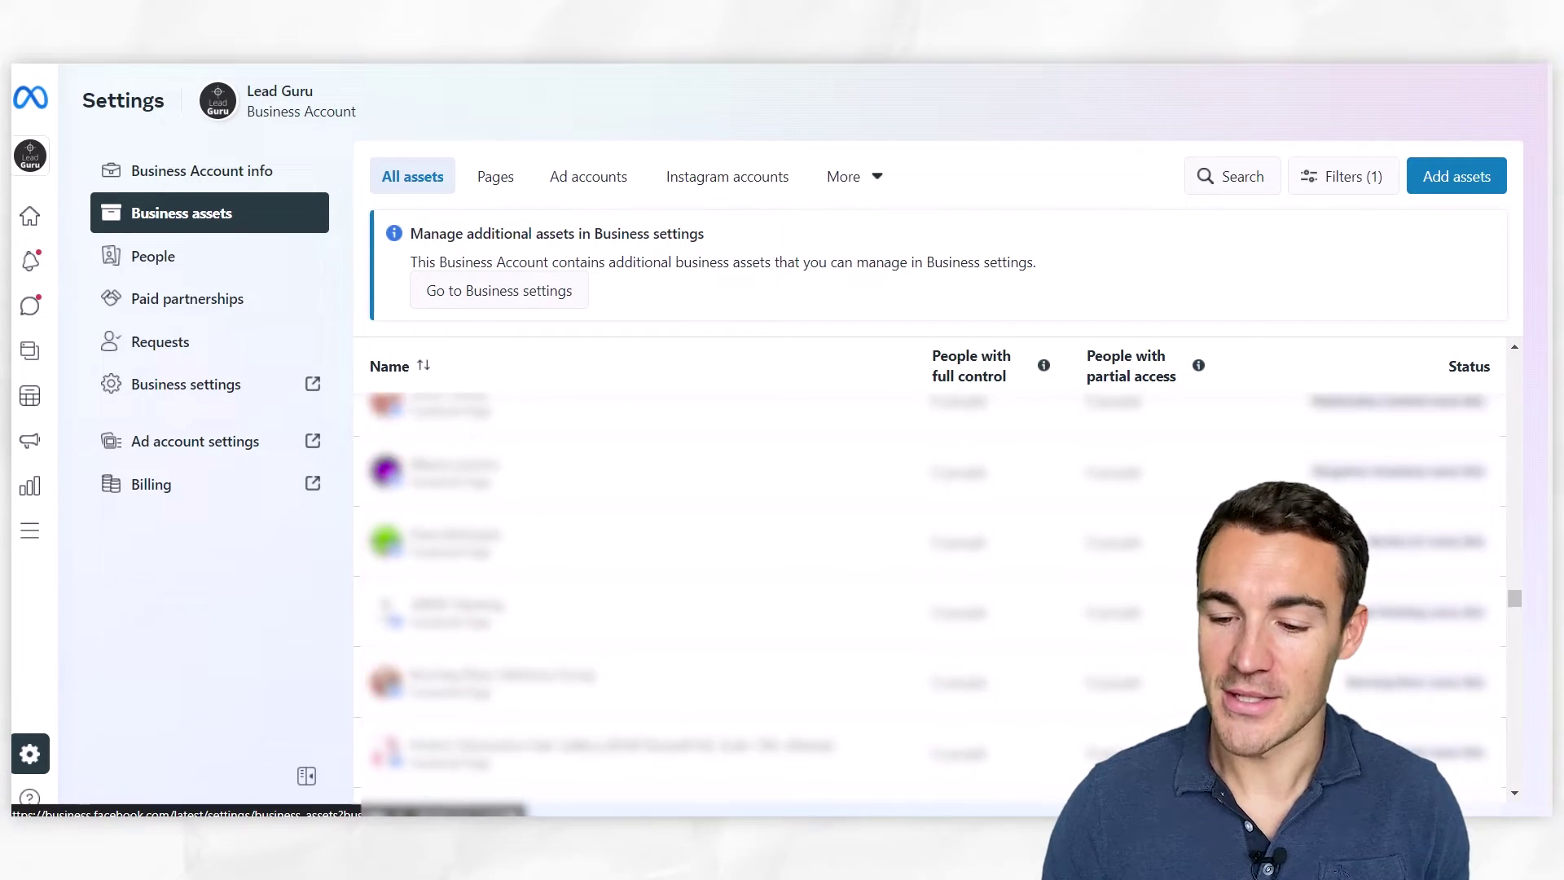
pyautogui.scroll(3, 929, 595)
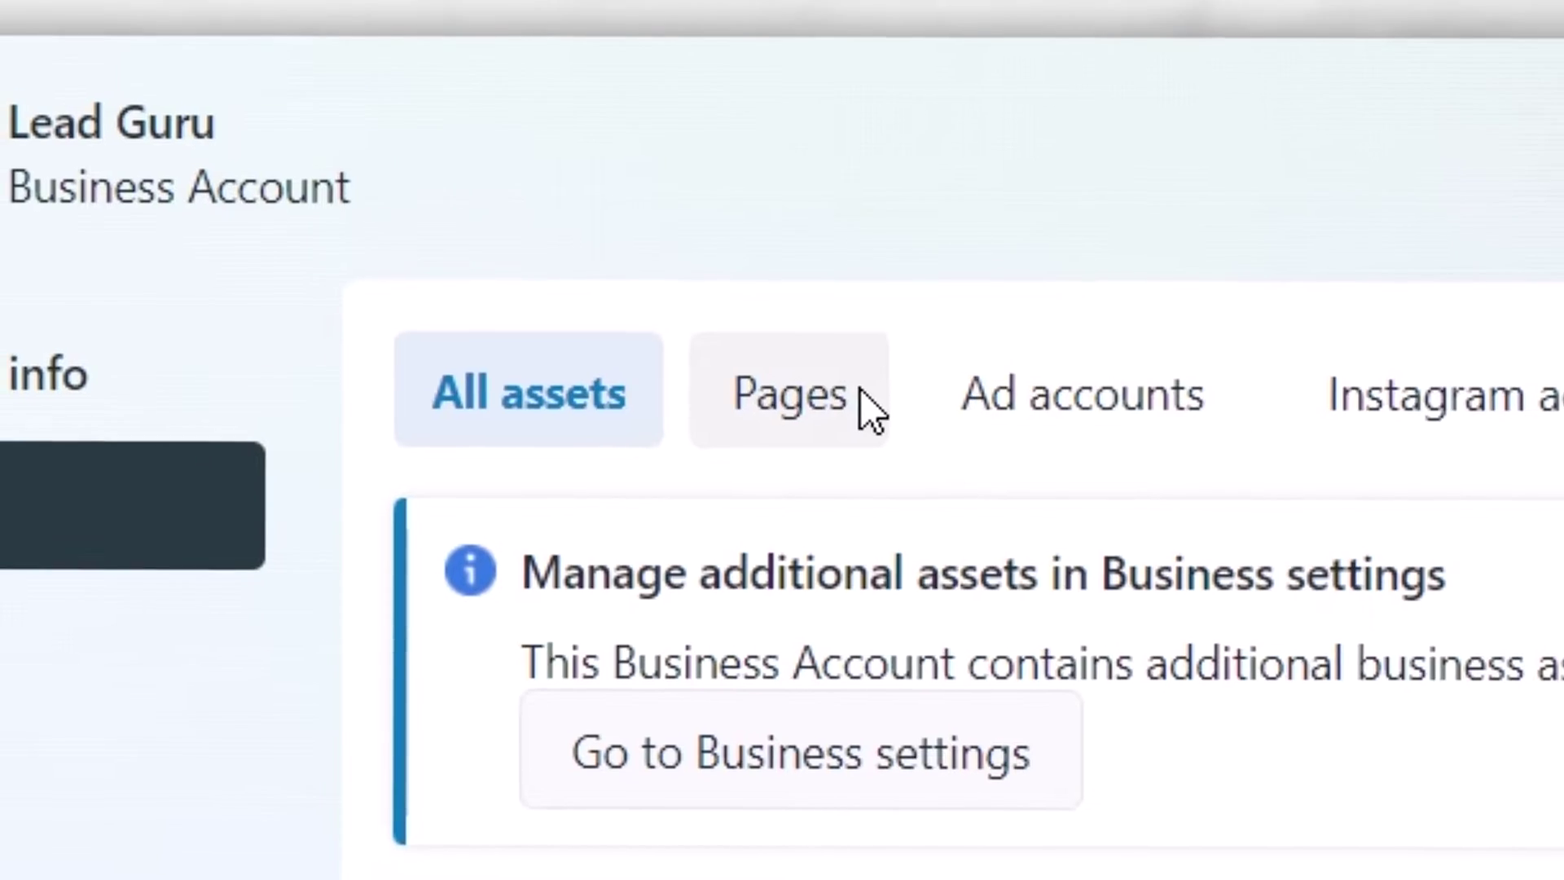
# Filter the assets to Pages and choose to add a Facebook Page
pyautogui.click(512, 178)
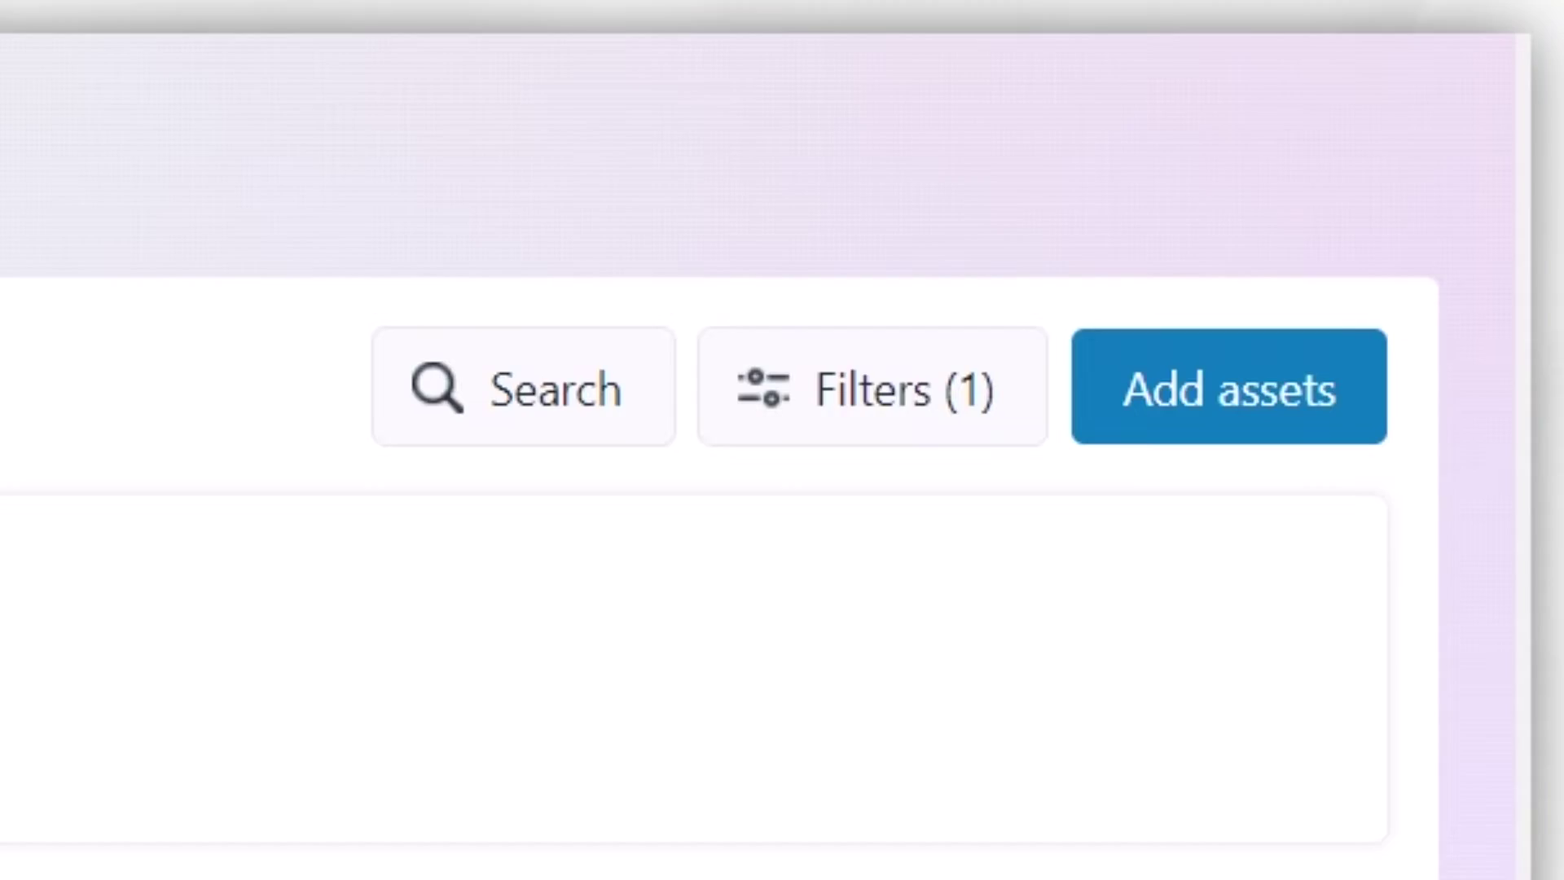
pyautogui.click(1226, 408)
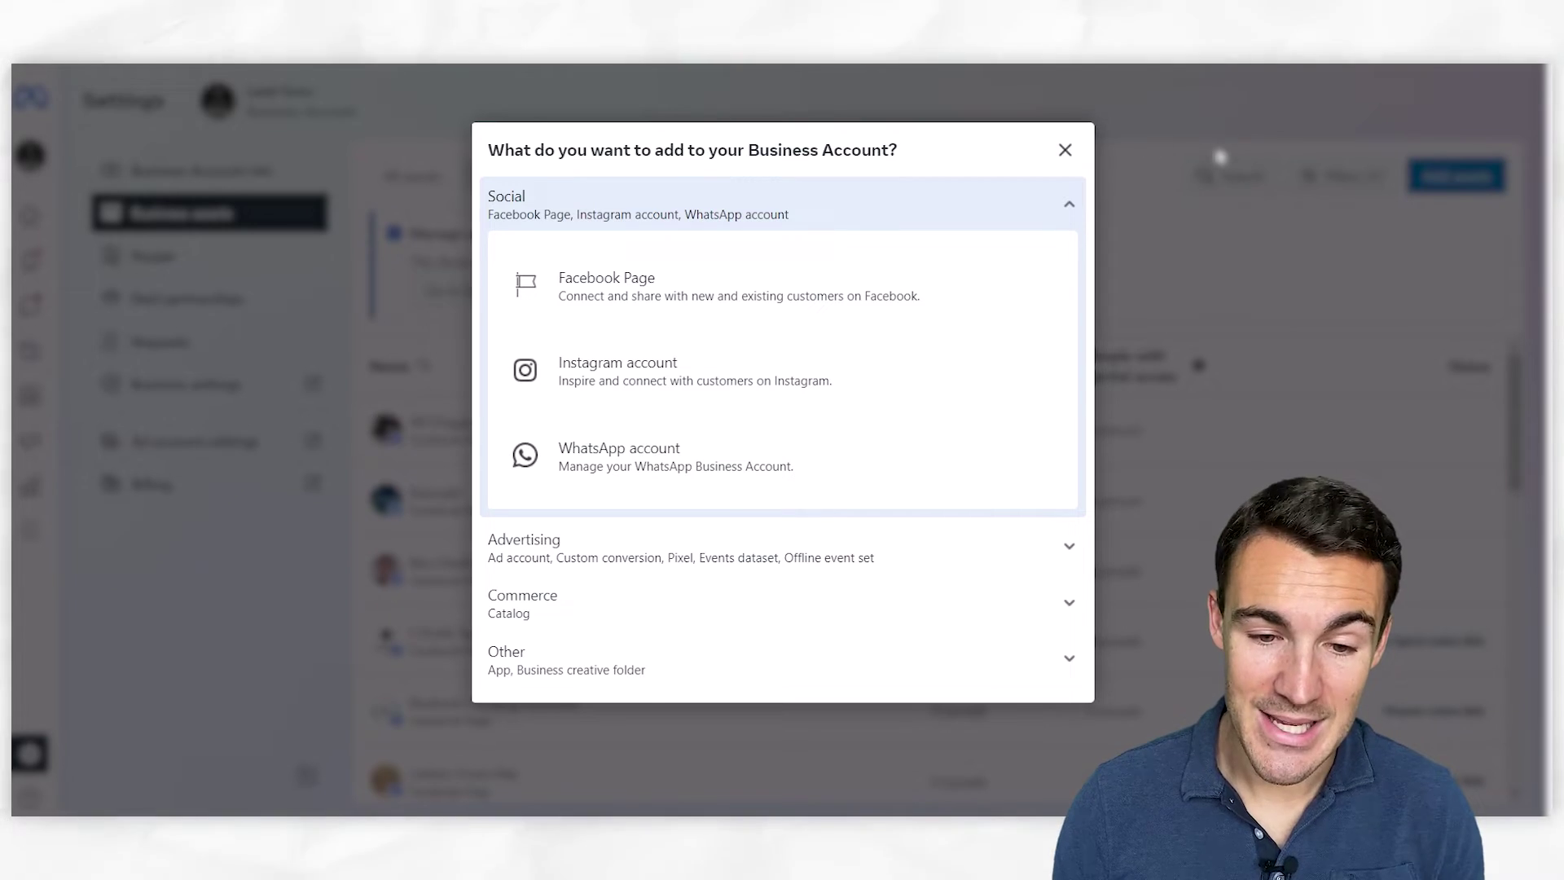
pyautogui.click(698, 294)
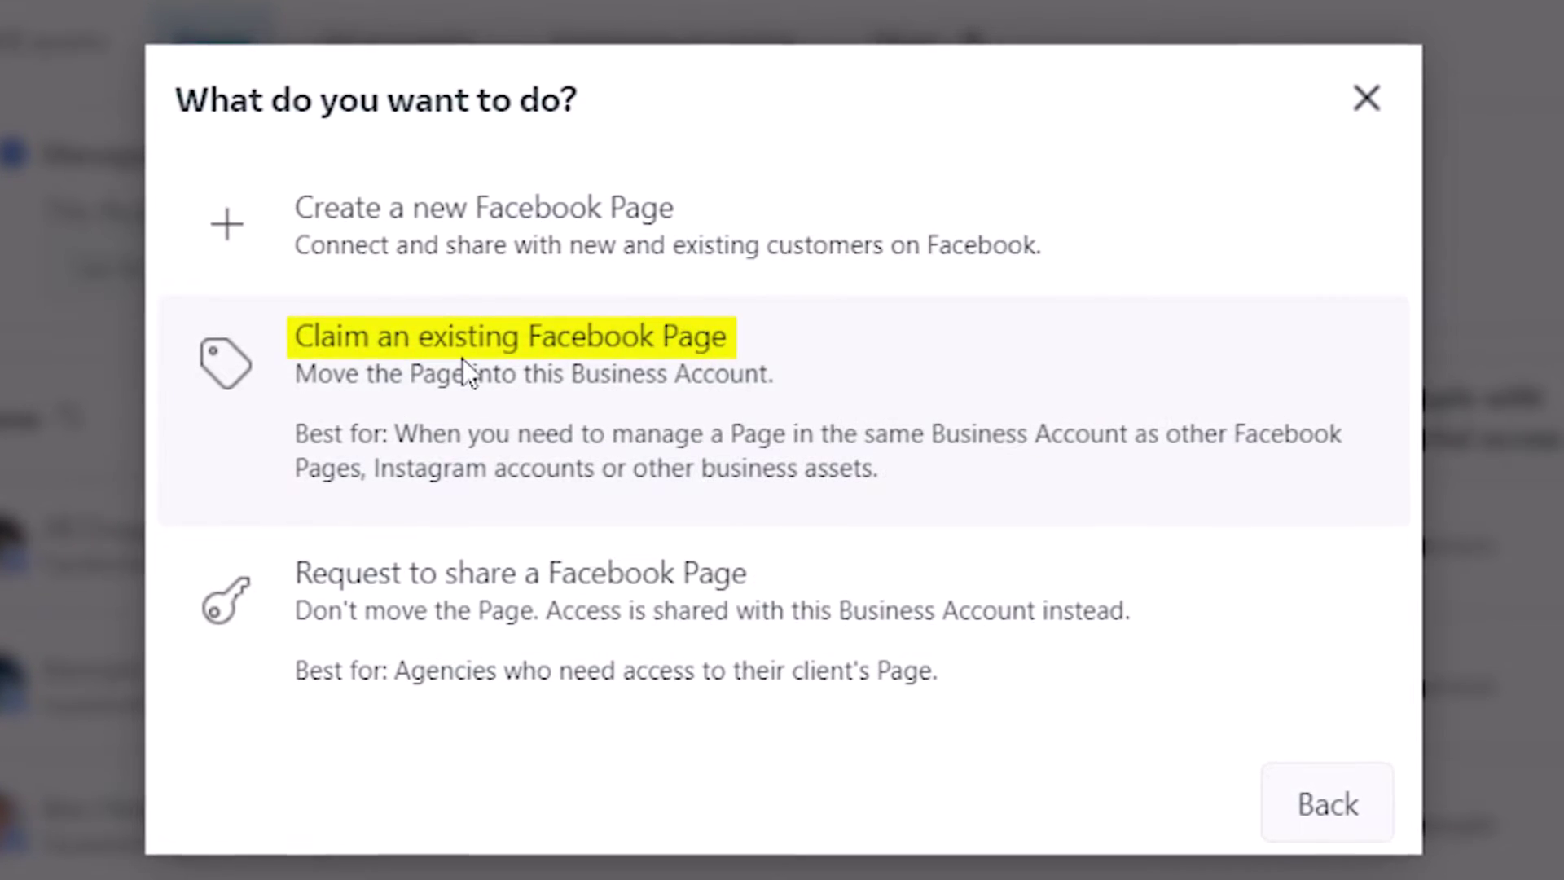
# Open the Claim Facebook Page form, then cancel it and return to the Pages list
pyautogui.click(462, 358)
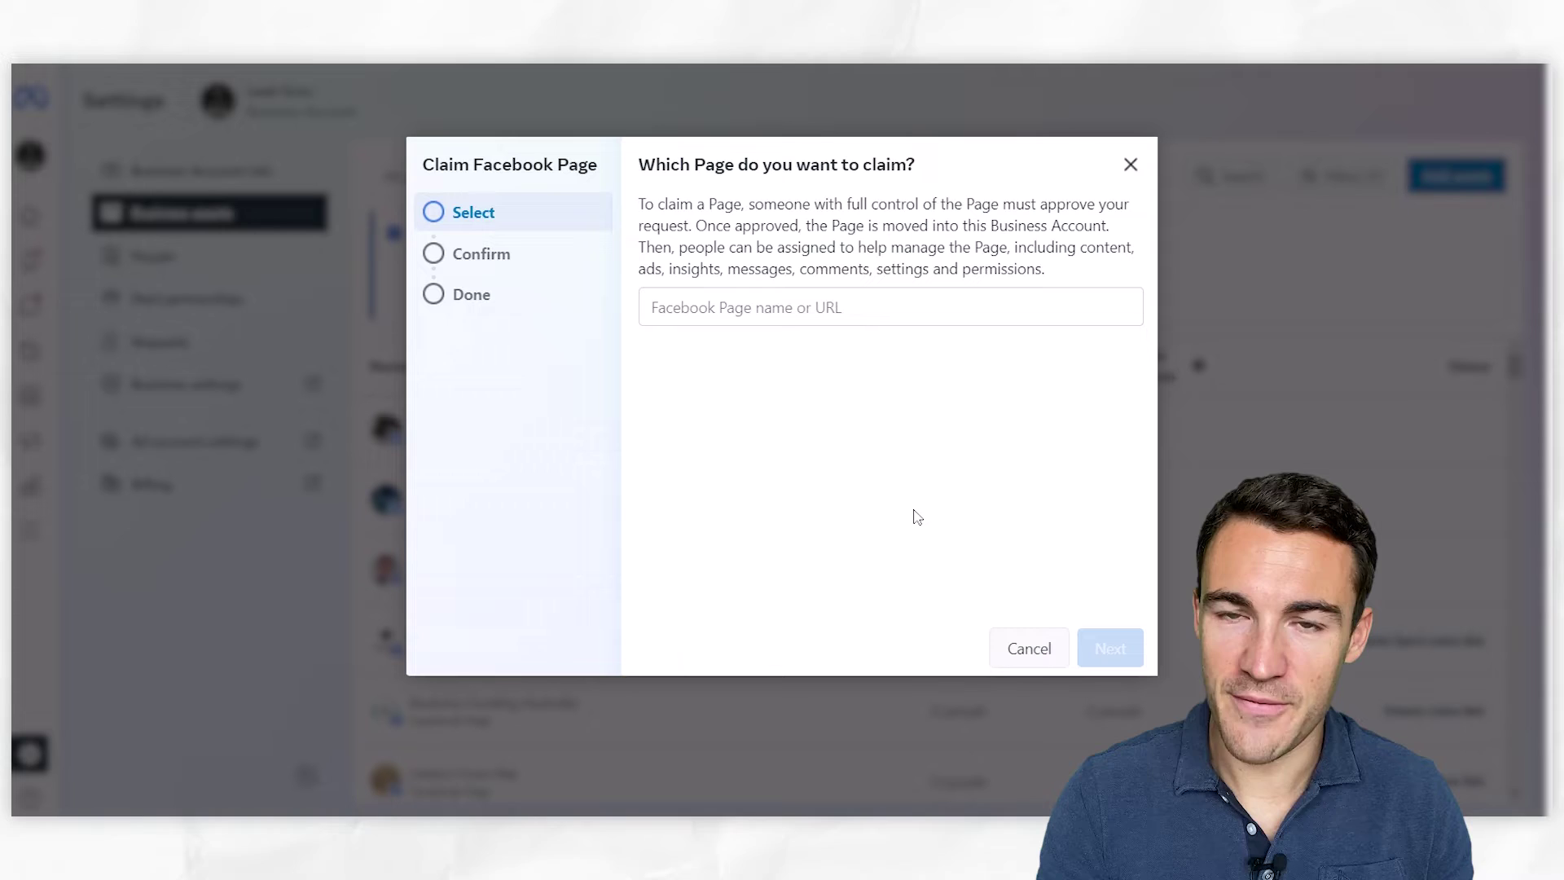
pyautogui.click(1047, 654)
pyautogui.click(1457, 176)
pyautogui.click(779, 275)
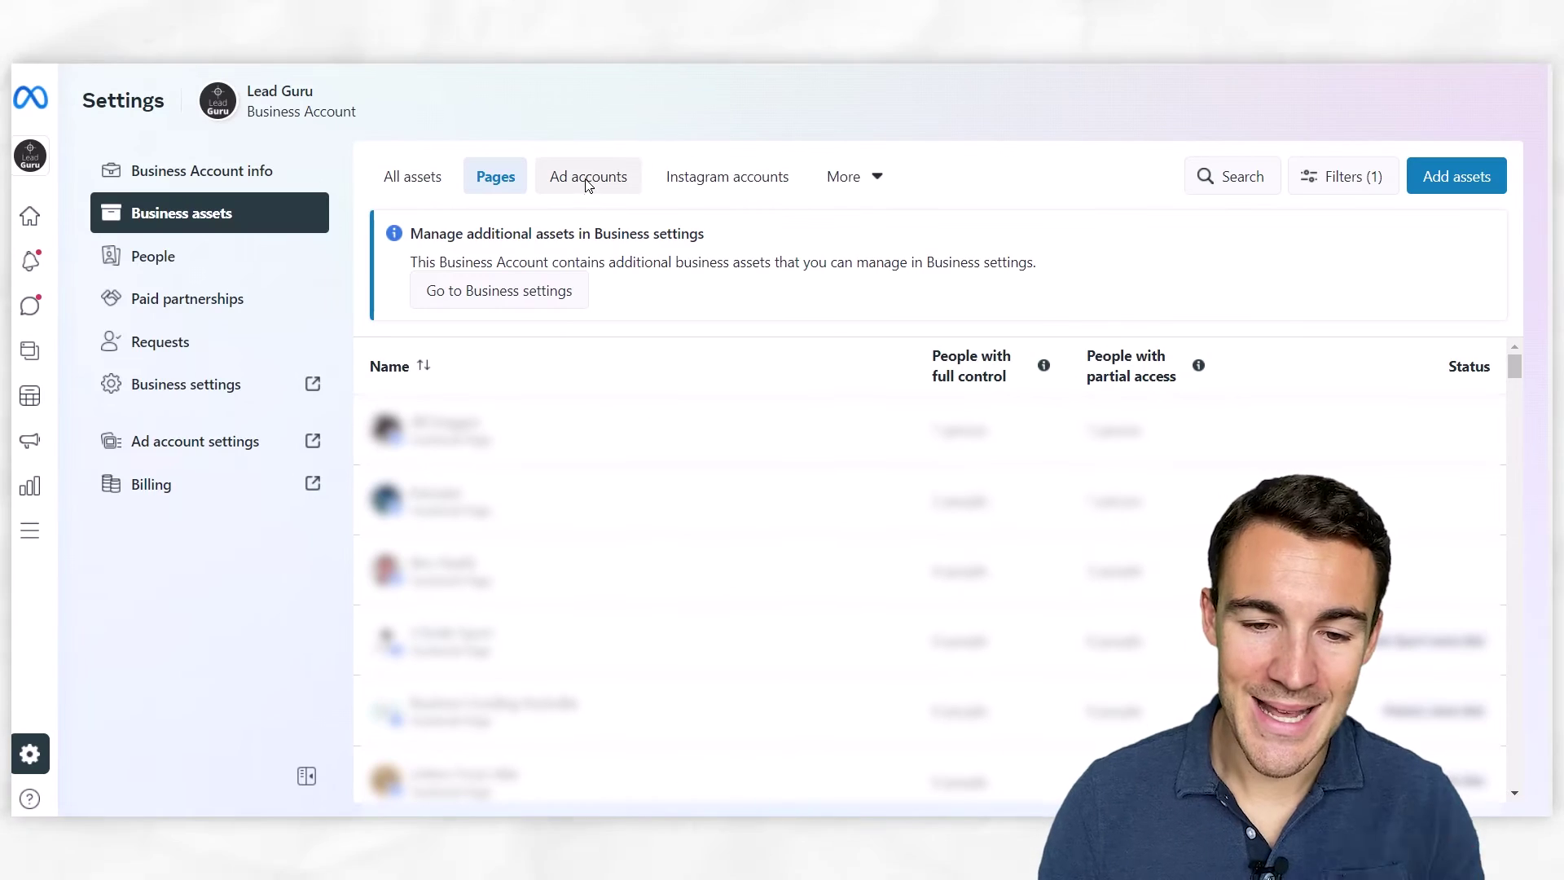
# On the Ad accounts tab, choose to add an ad account from the Advertising asset types
pyautogui.click(584, 184)
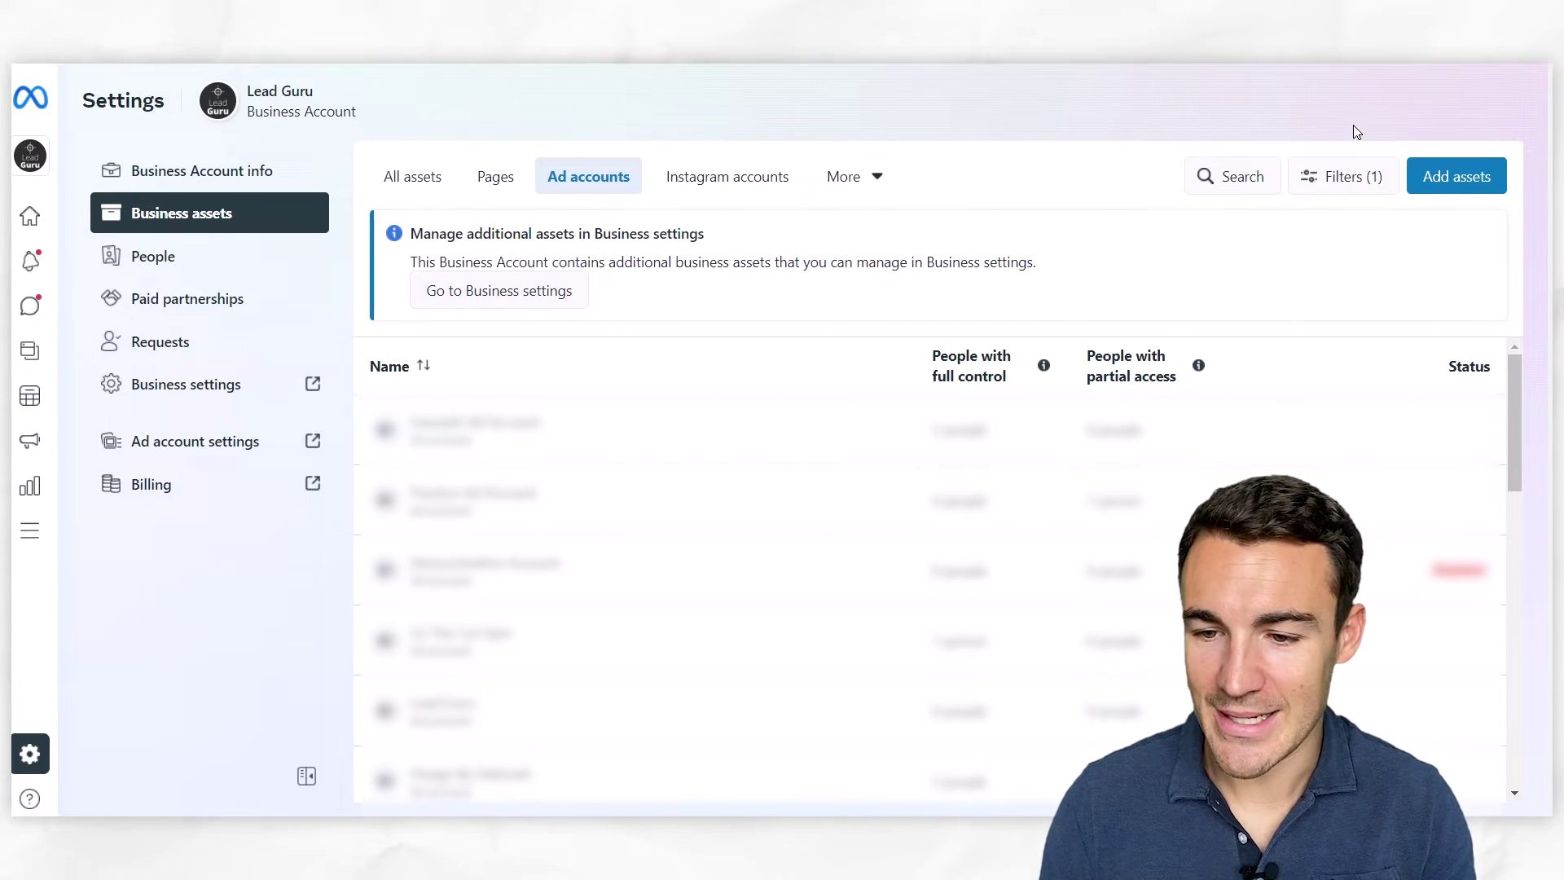
pyautogui.click(1469, 179)
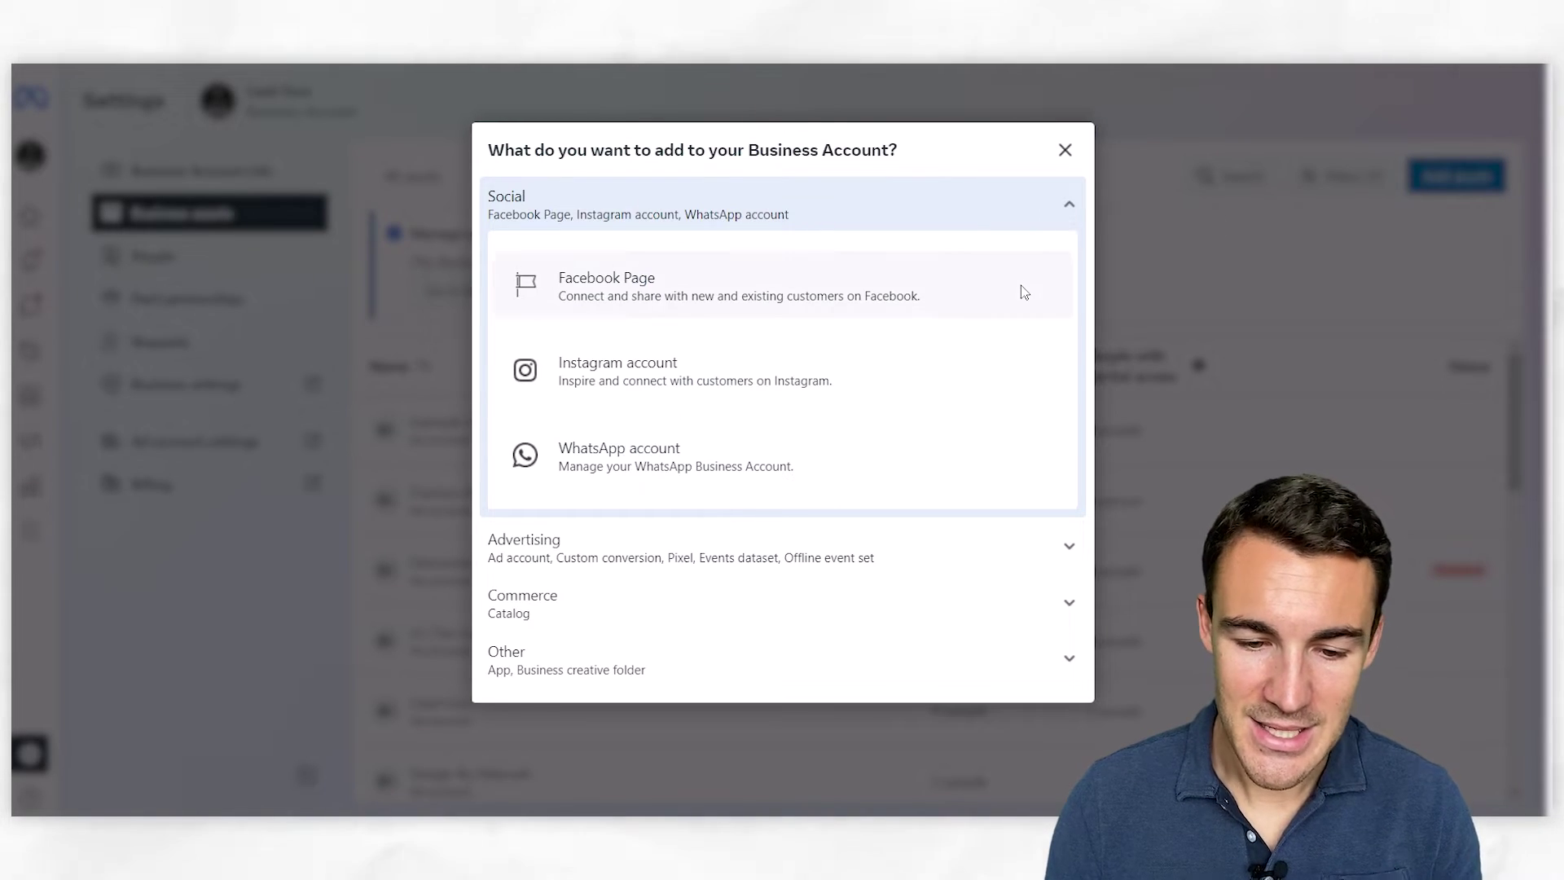
pyautogui.click(665, 568)
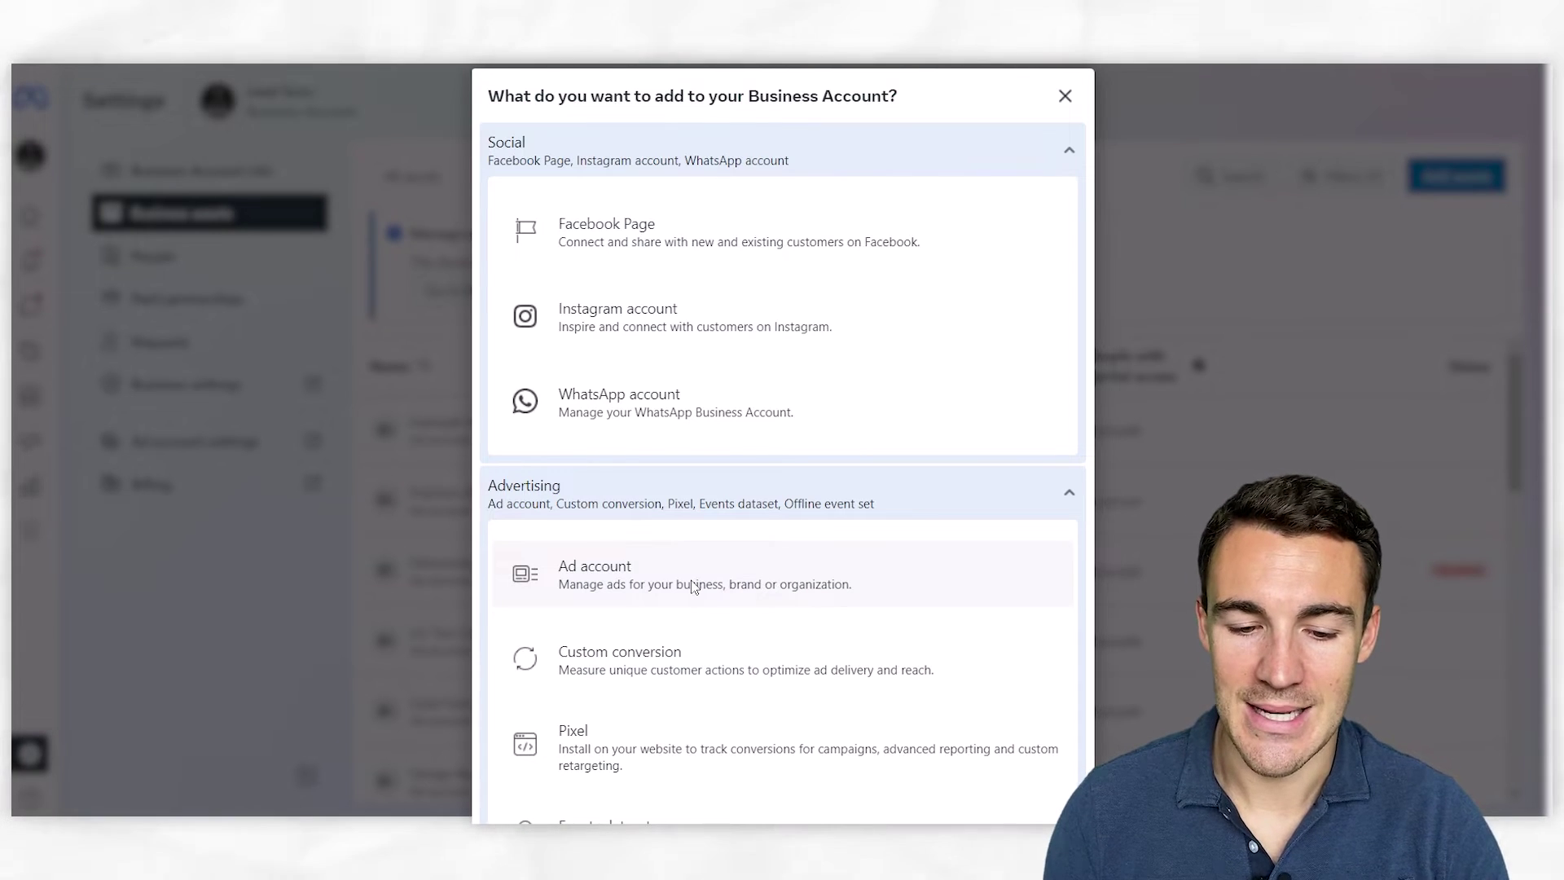
pyautogui.click(693, 587)
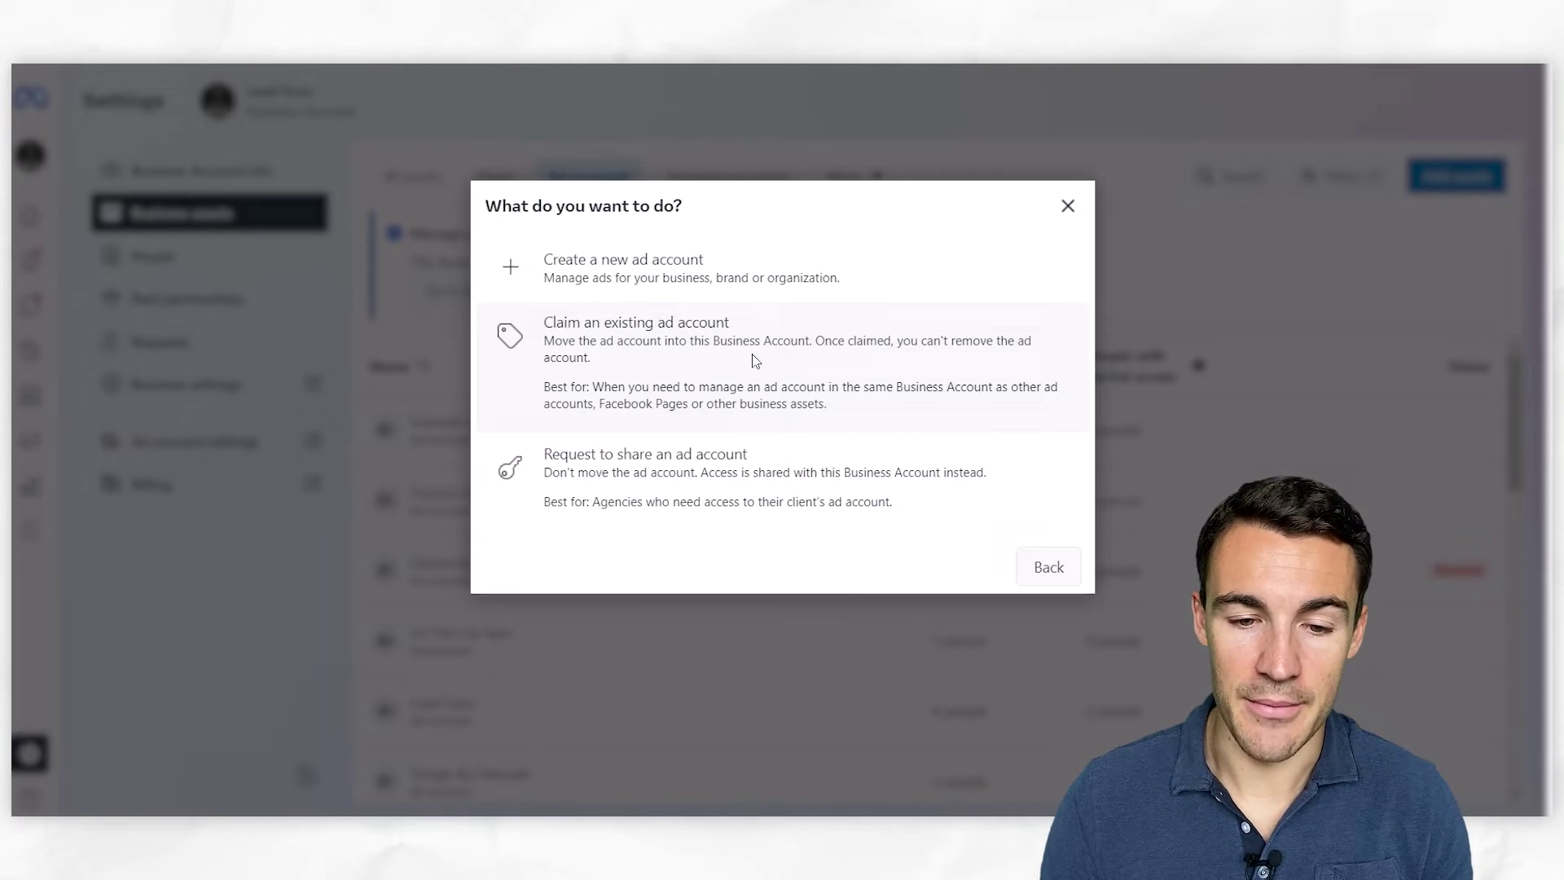
# Cancel the ad account claim, revisit the ad account choice, then switch to Instagram accounts
pyautogui.click(752, 359)
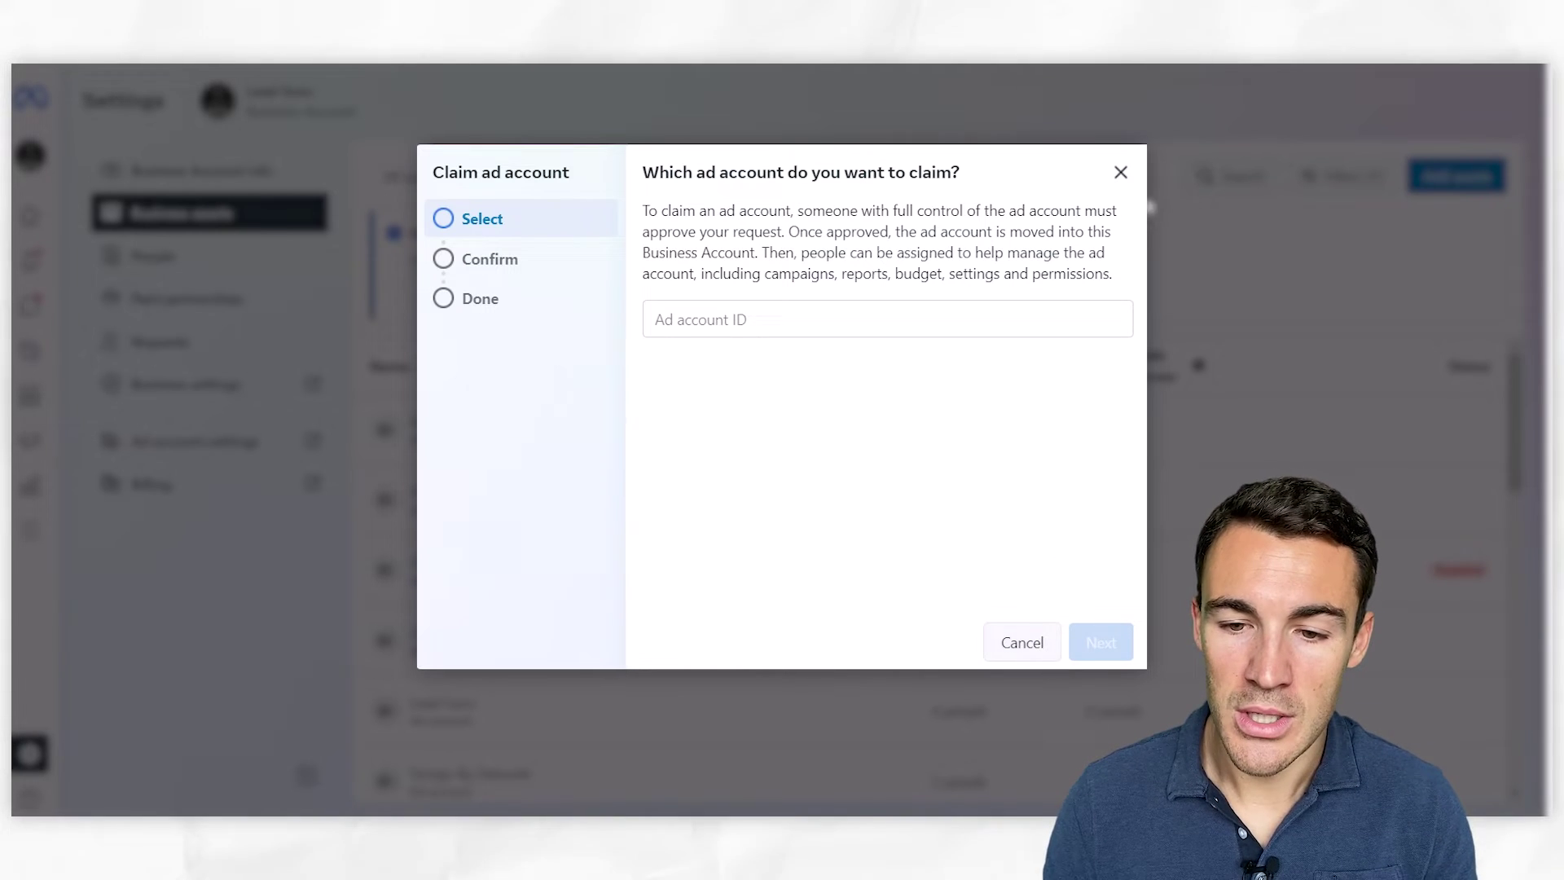
pyautogui.click(1119, 173)
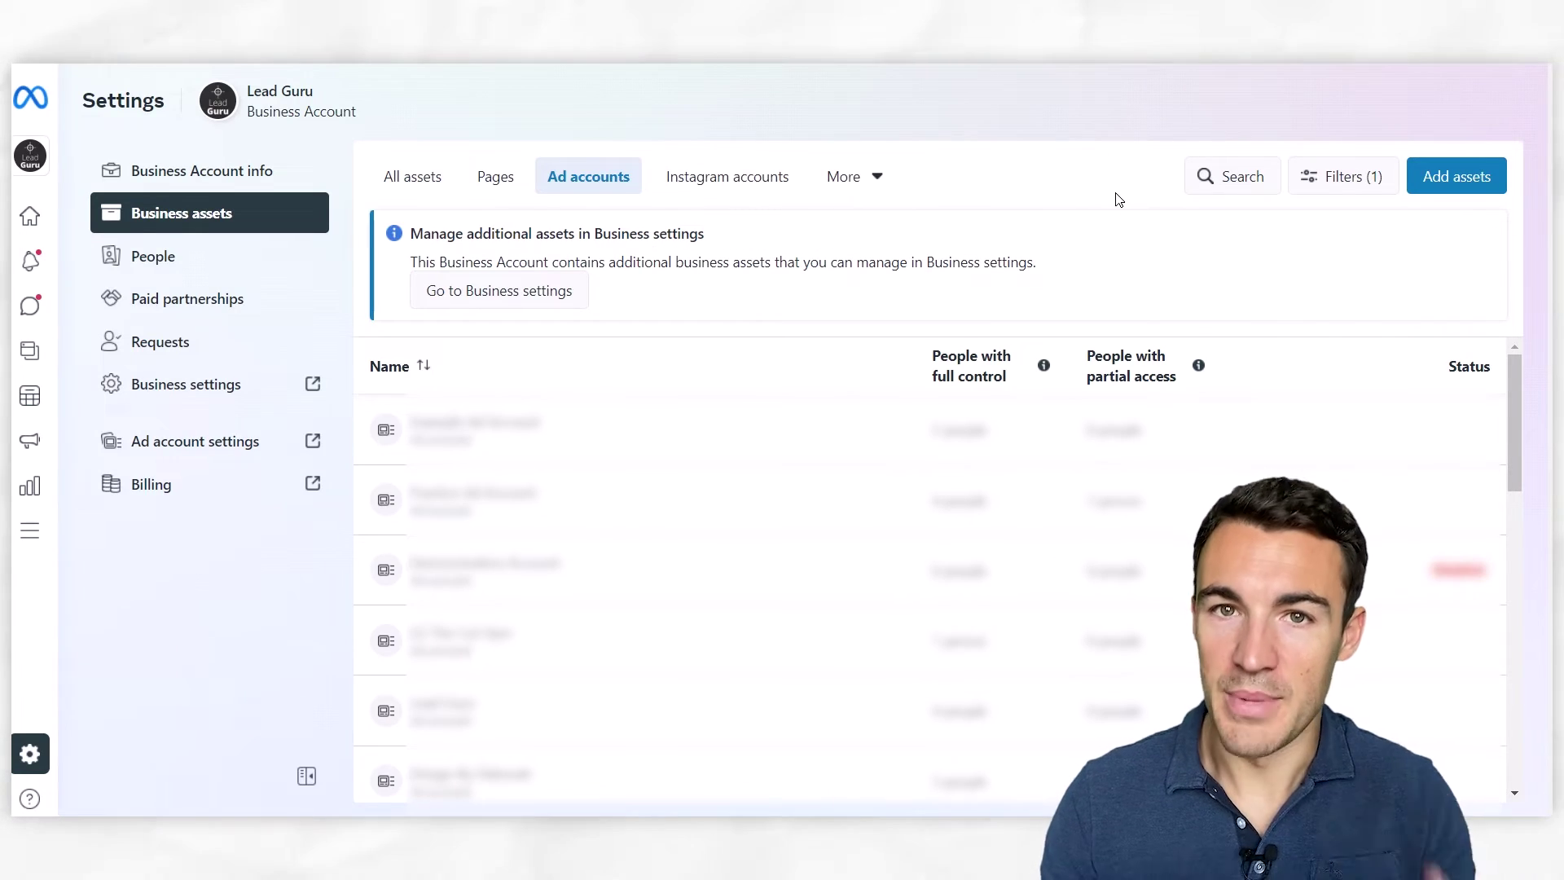
pyautogui.click(1440, 176)
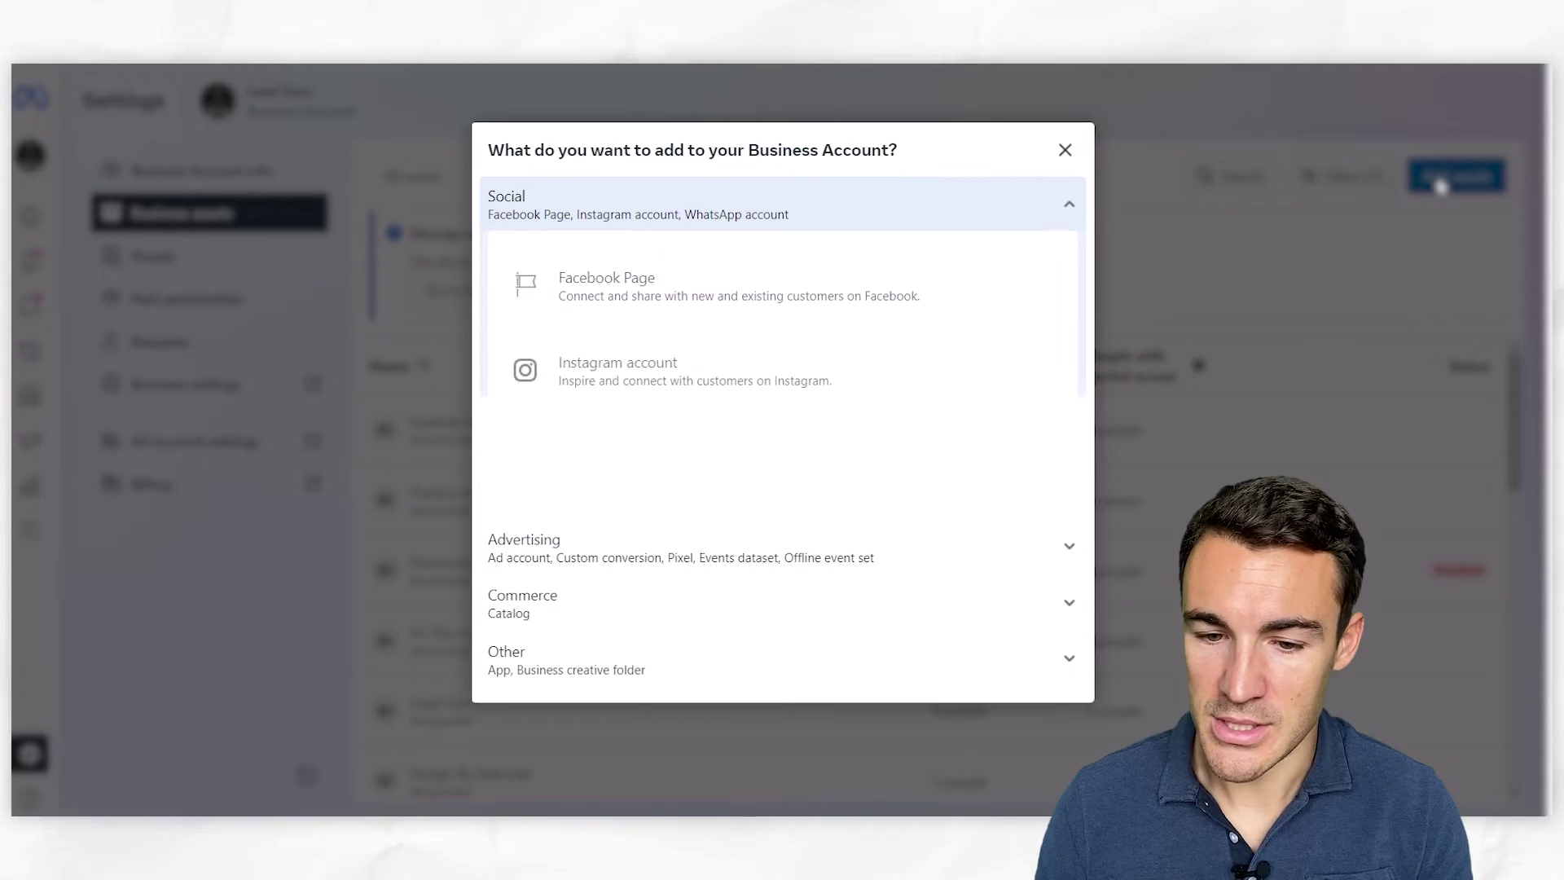
pyautogui.click(611, 562)
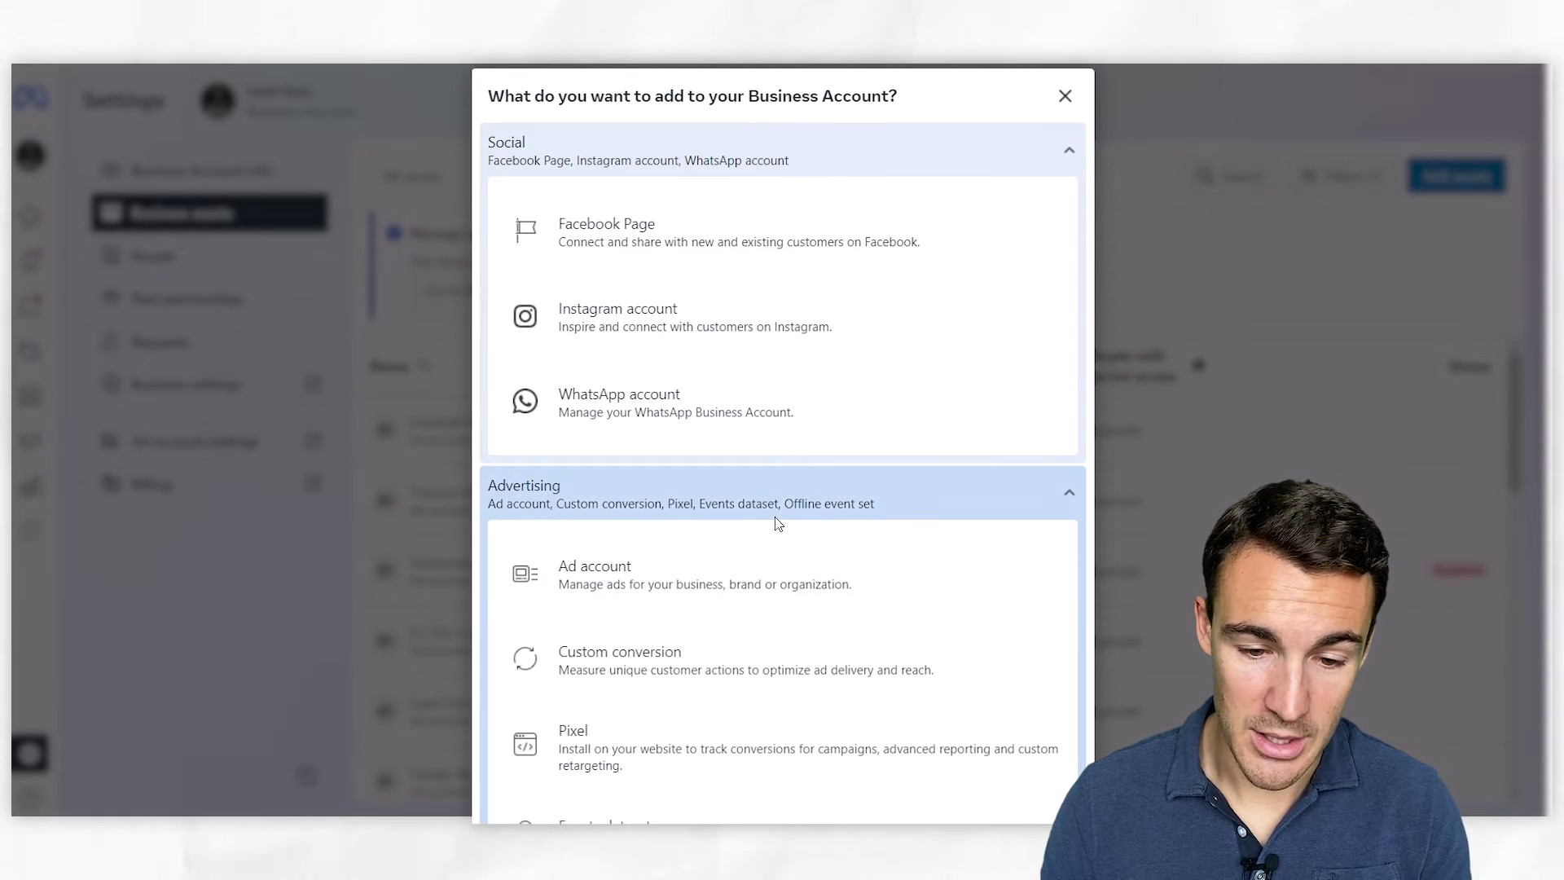
pyautogui.click(656, 588)
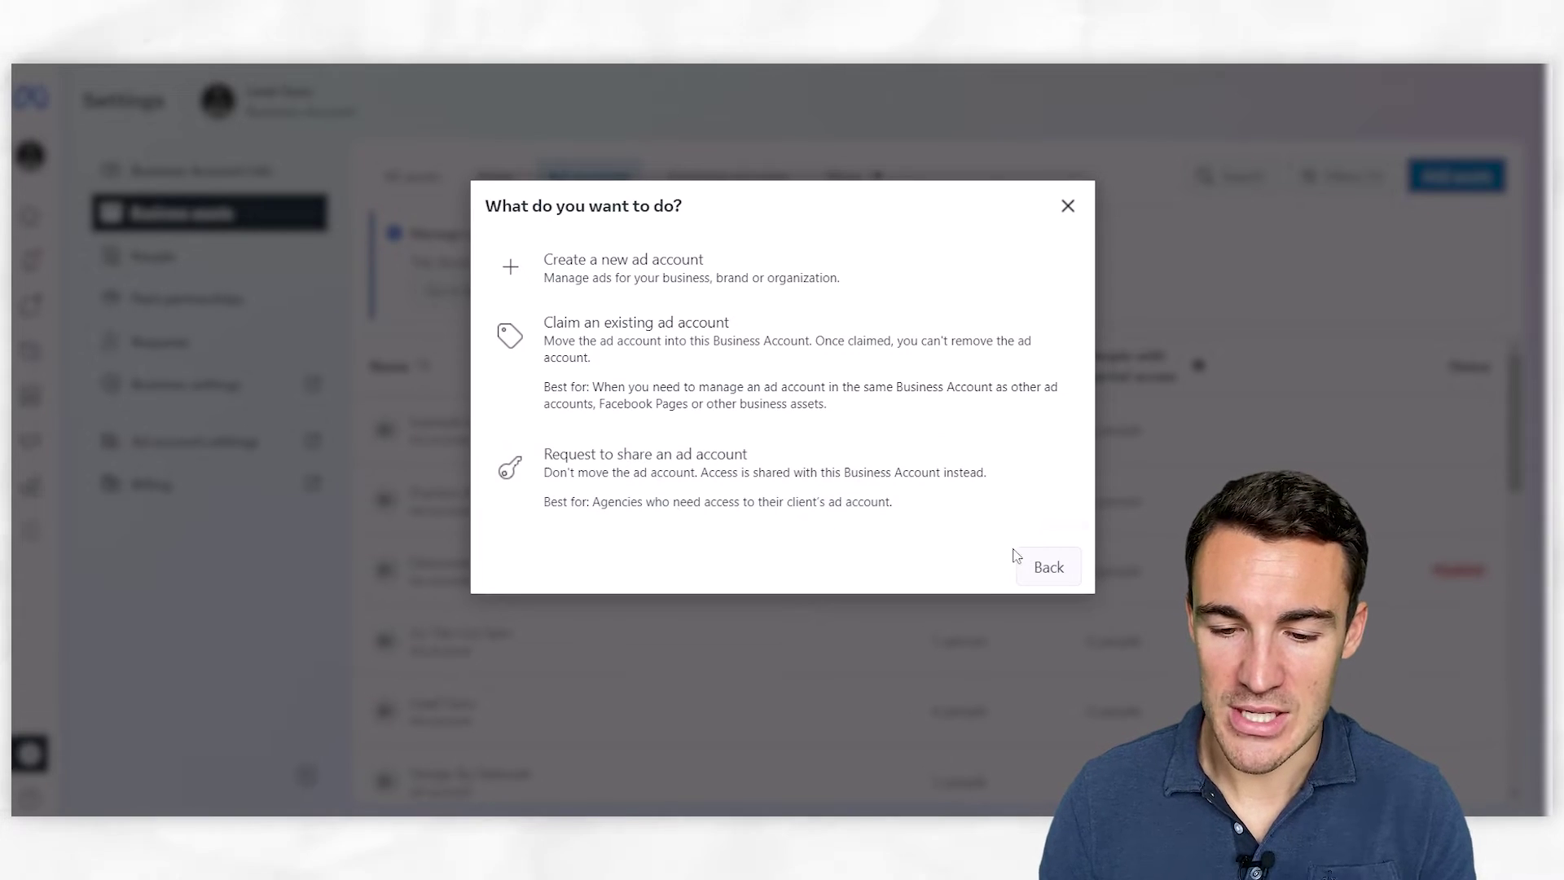
pyautogui.click(1320, 819)
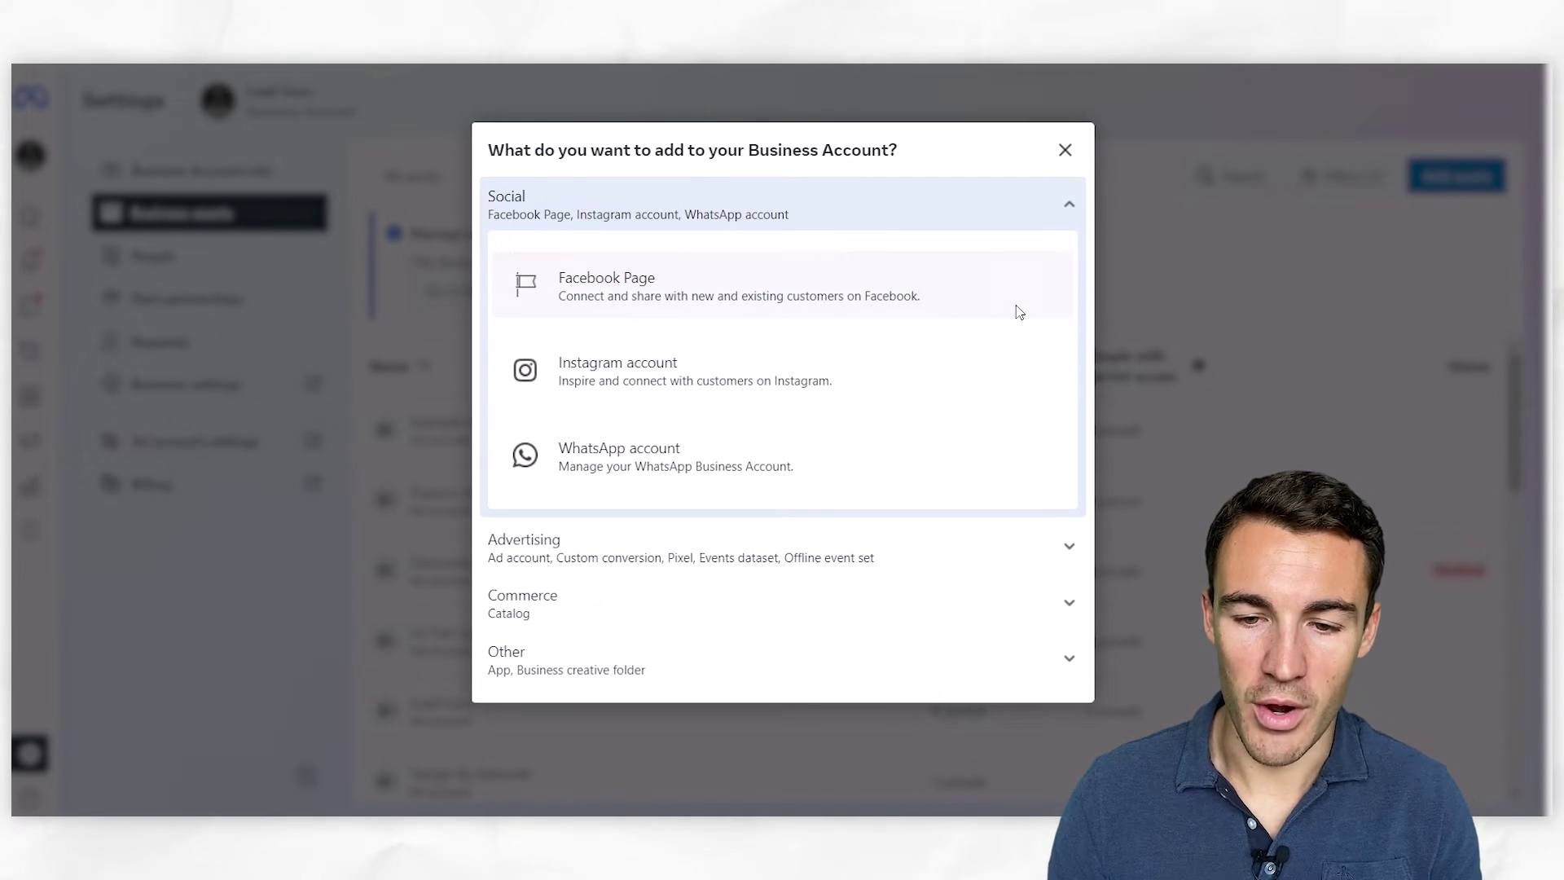
pyautogui.click(1064, 151)
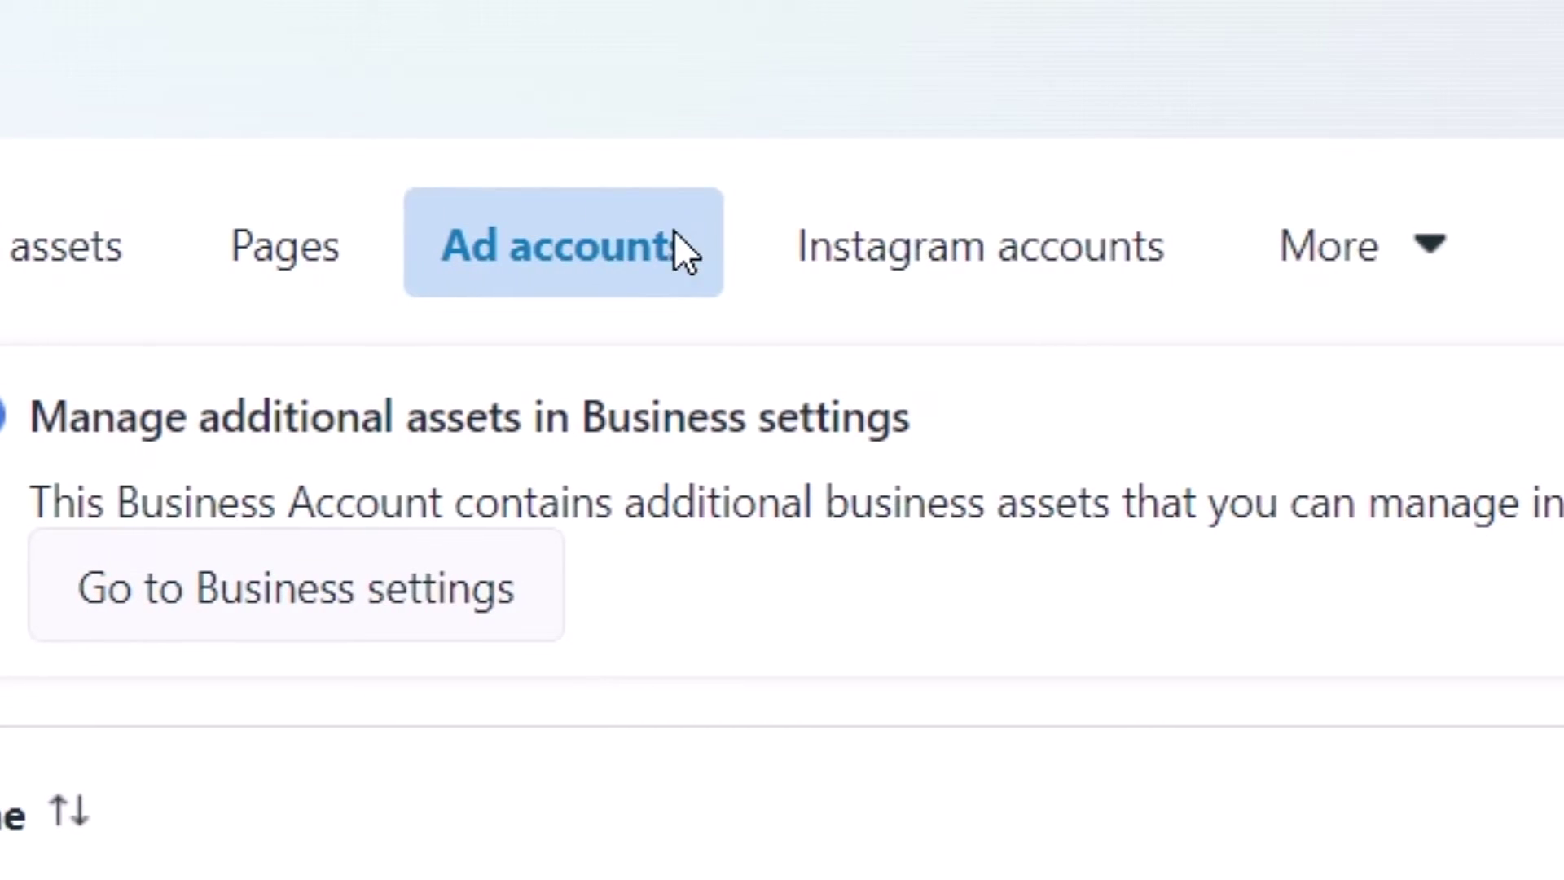
pyautogui.click(962, 265)
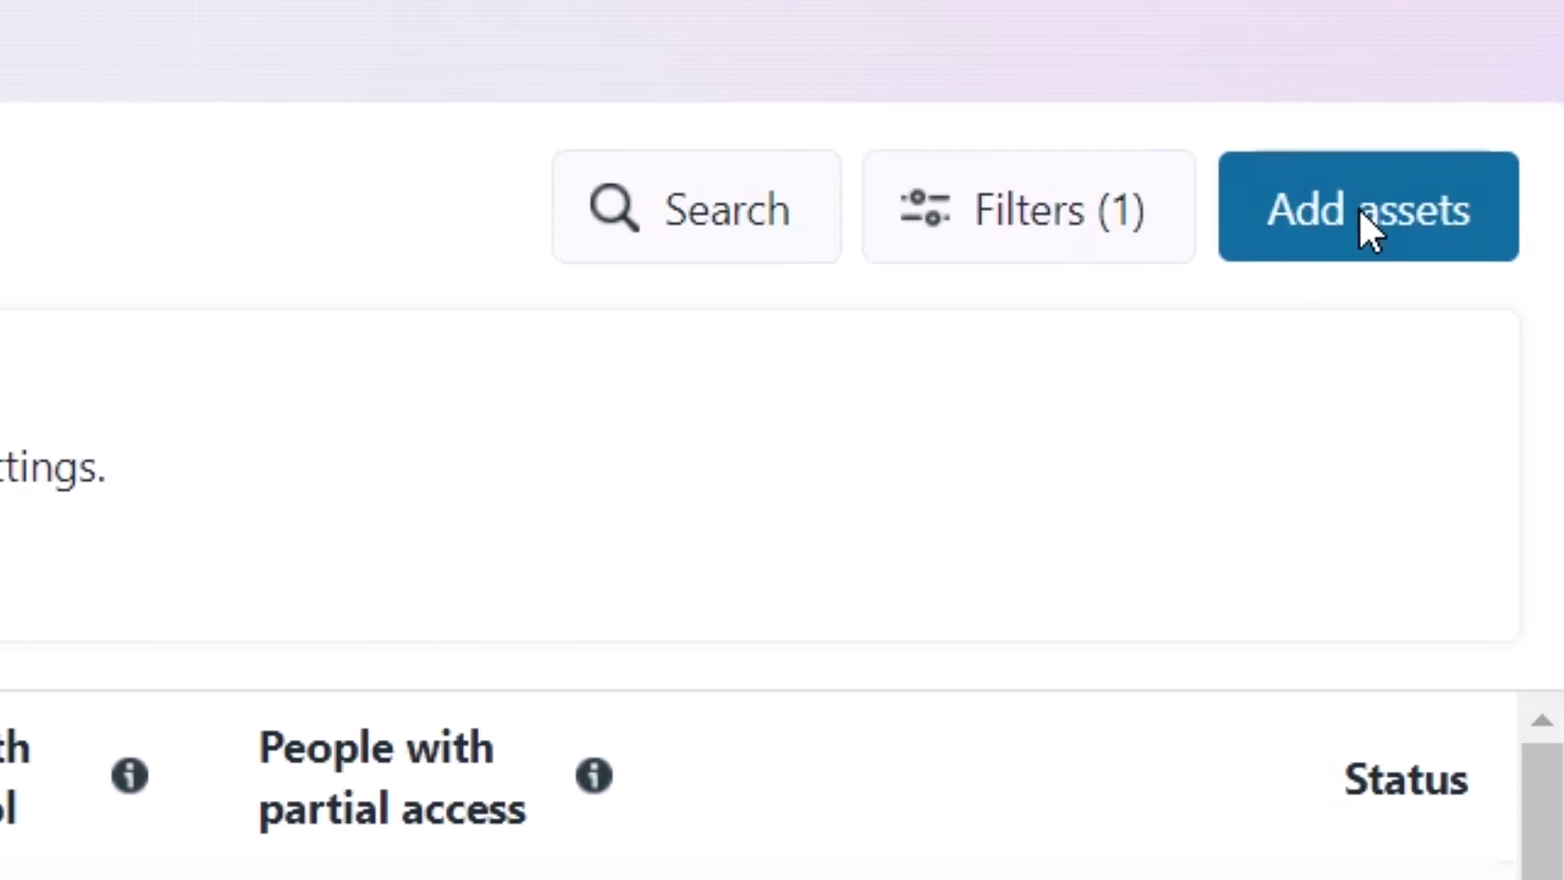
# Start claiming an Instagram account, accept its terms, then cancel without claiming
pyautogui.click(1454, 180)
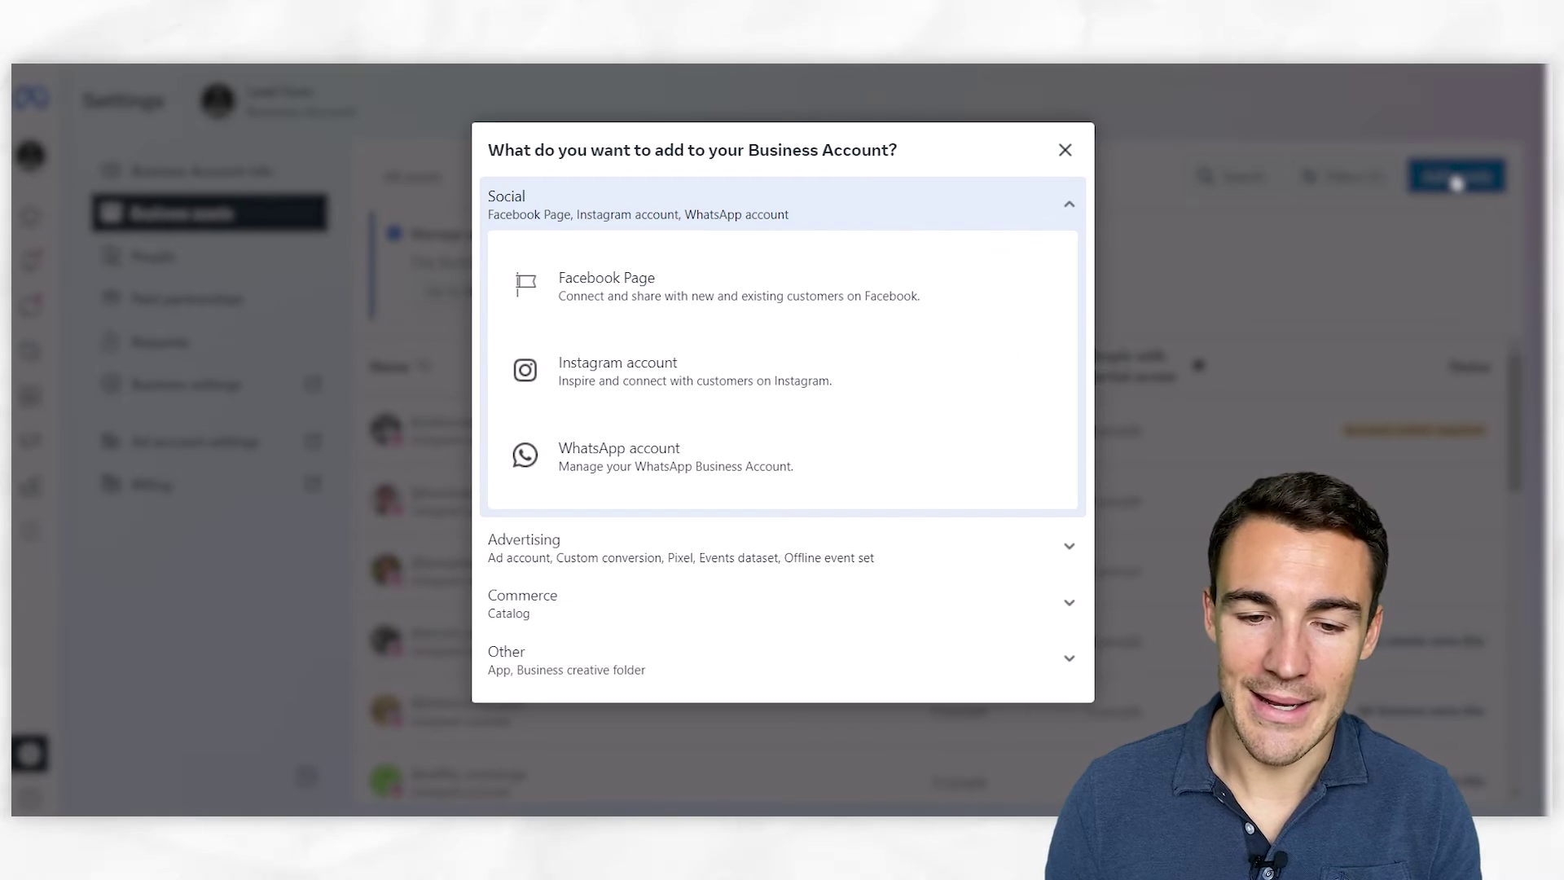
pyautogui.click(620, 388)
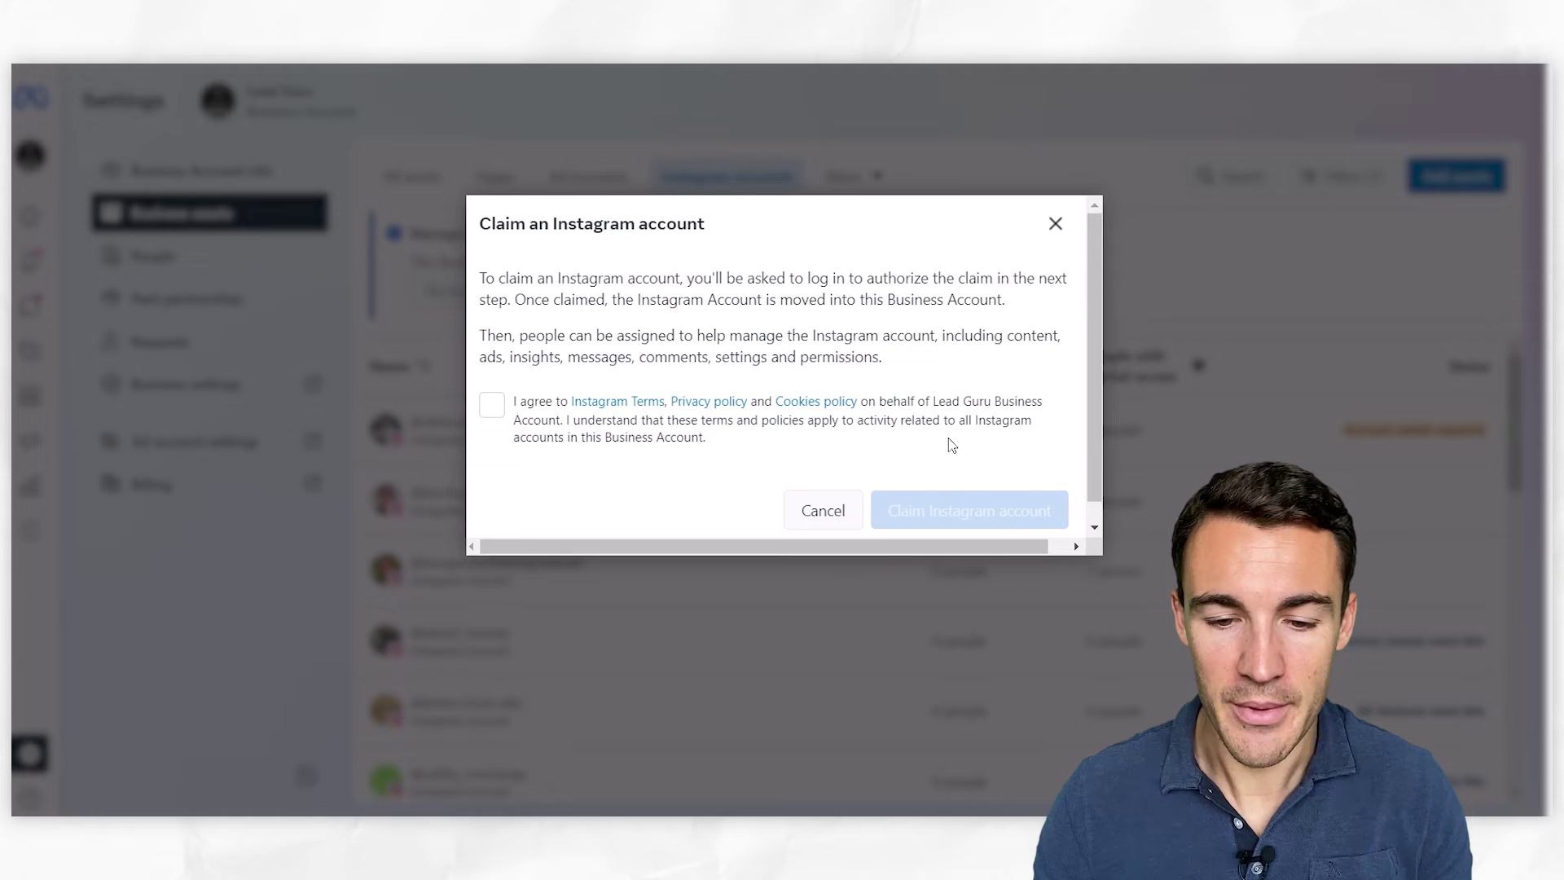
pyautogui.click(493, 404)
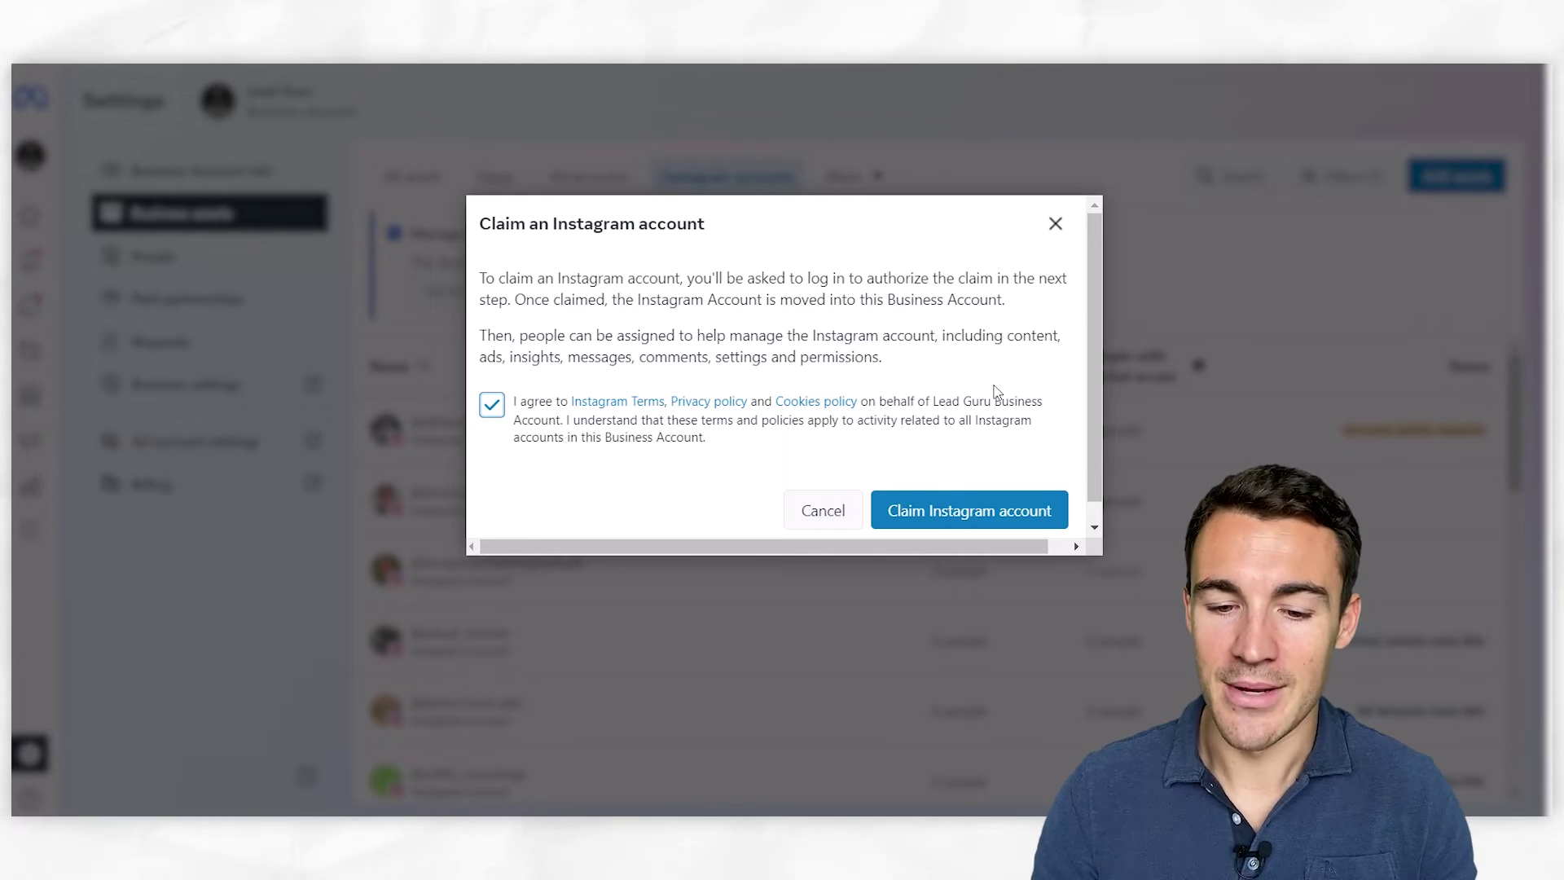
pyautogui.click(821, 511)
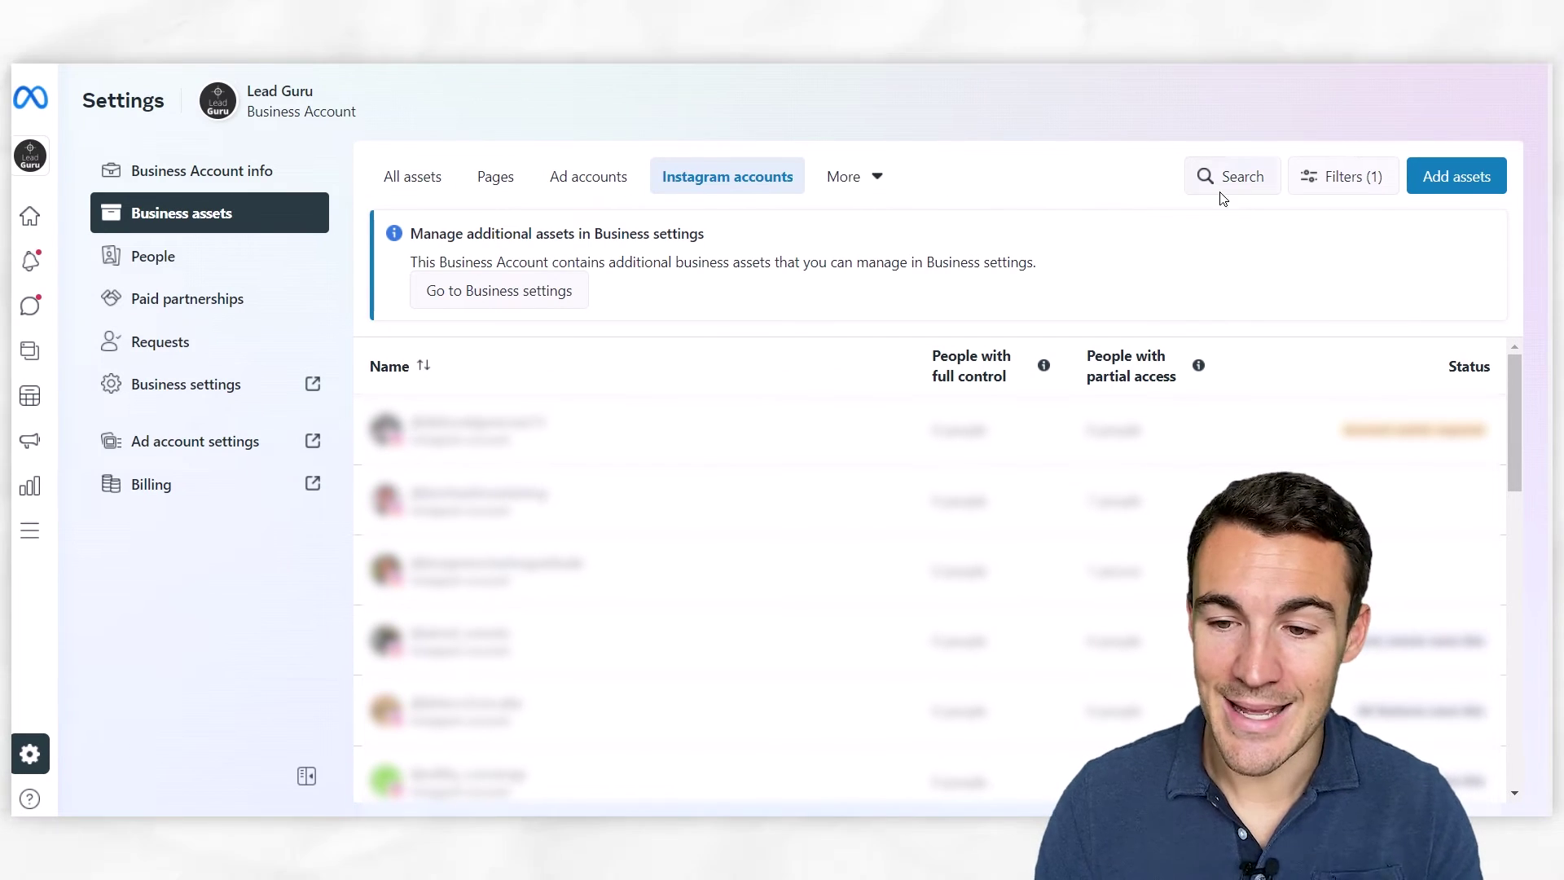
pyautogui.click(1456, 178)
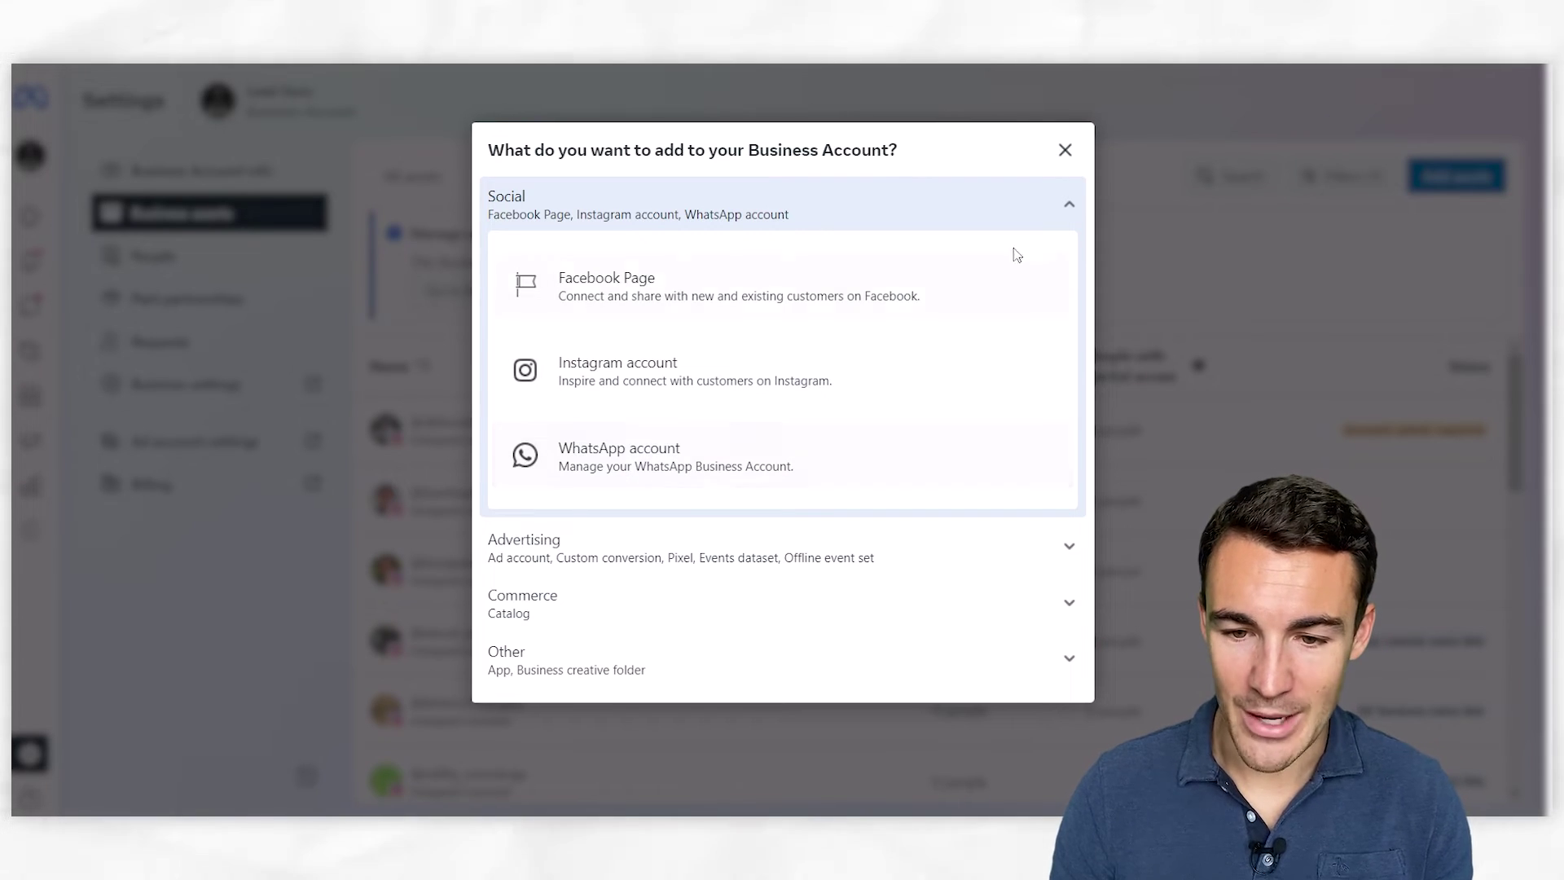
pyautogui.click(1072, 199)
pyautogui.click(665, 367)
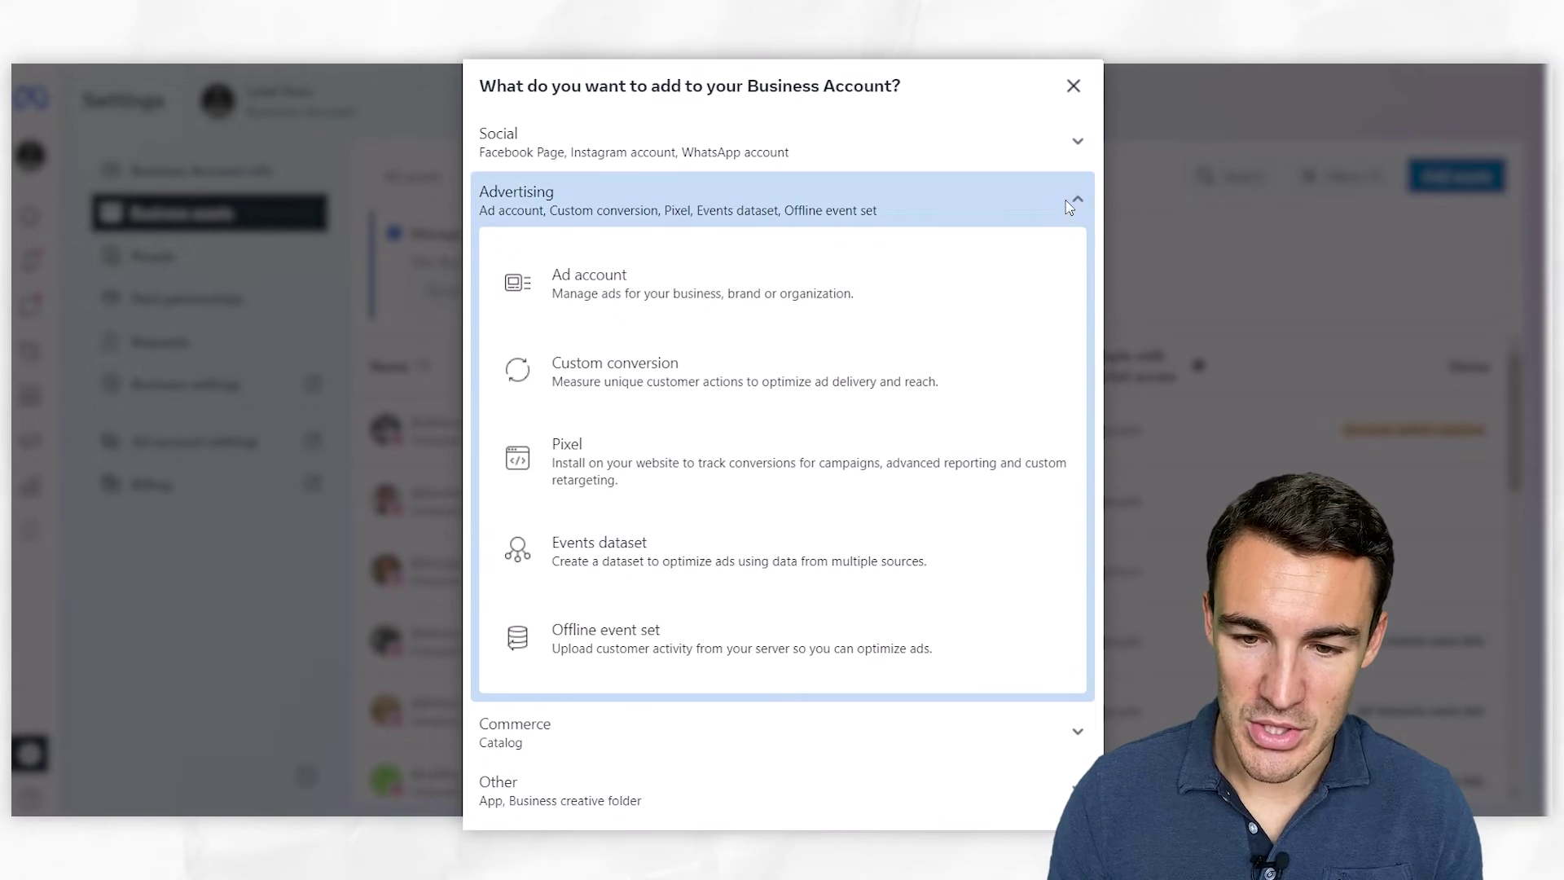
pyautogui.click(1070, 207)
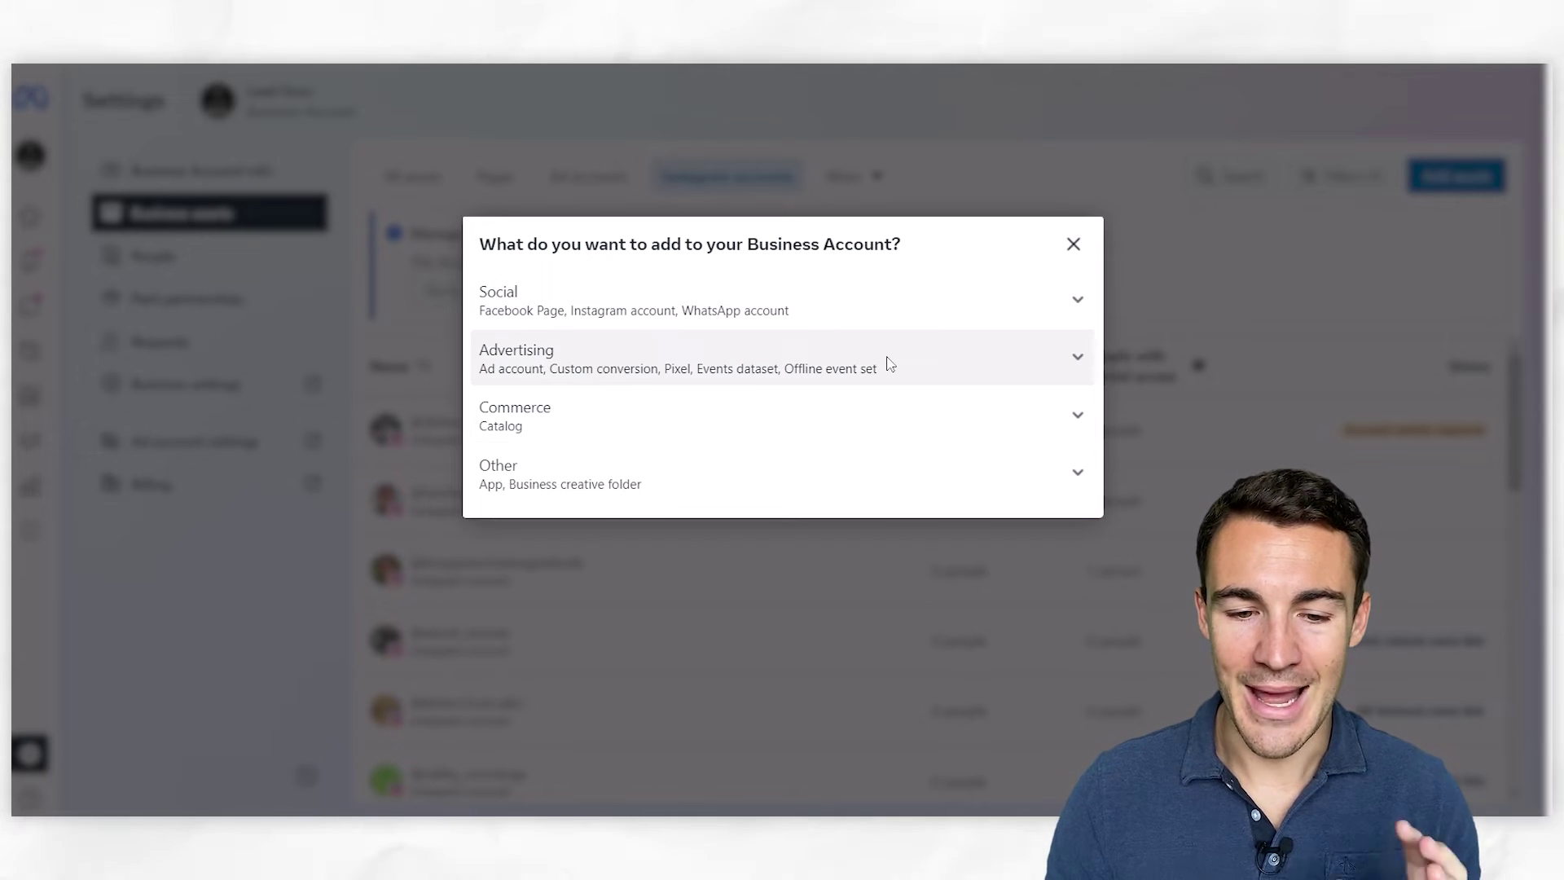
pyautogui.click(1073, 244)
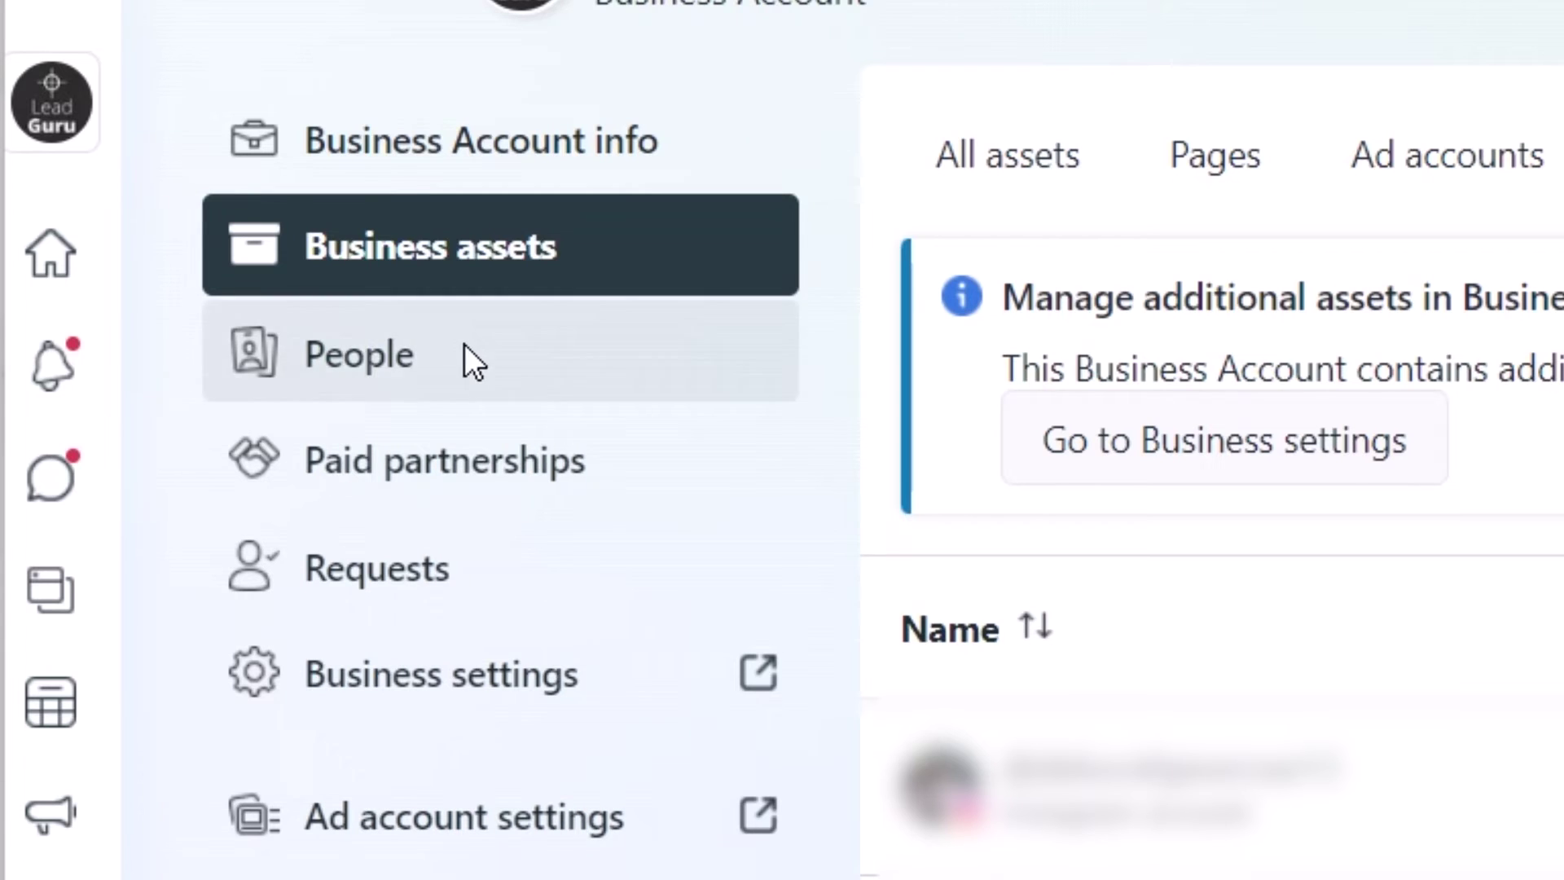
# Open the People page and look over the business's members and roles
pyautogui.click(192, 257)
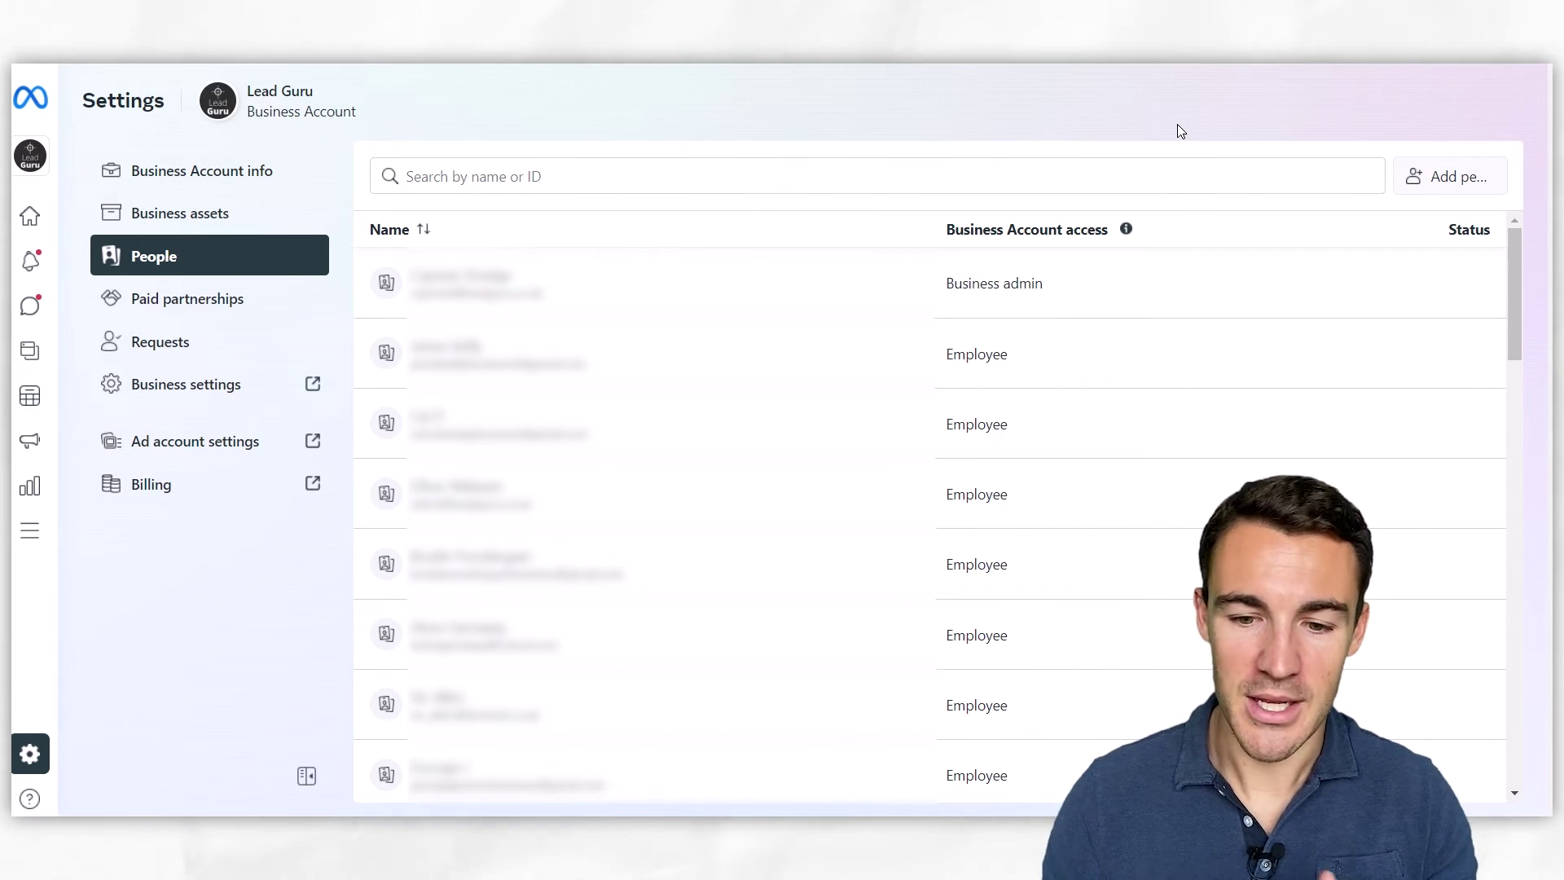
pyautogui.scroll(-10, 1232, 430)
pyautogui.scroll(10, 1232, 430)
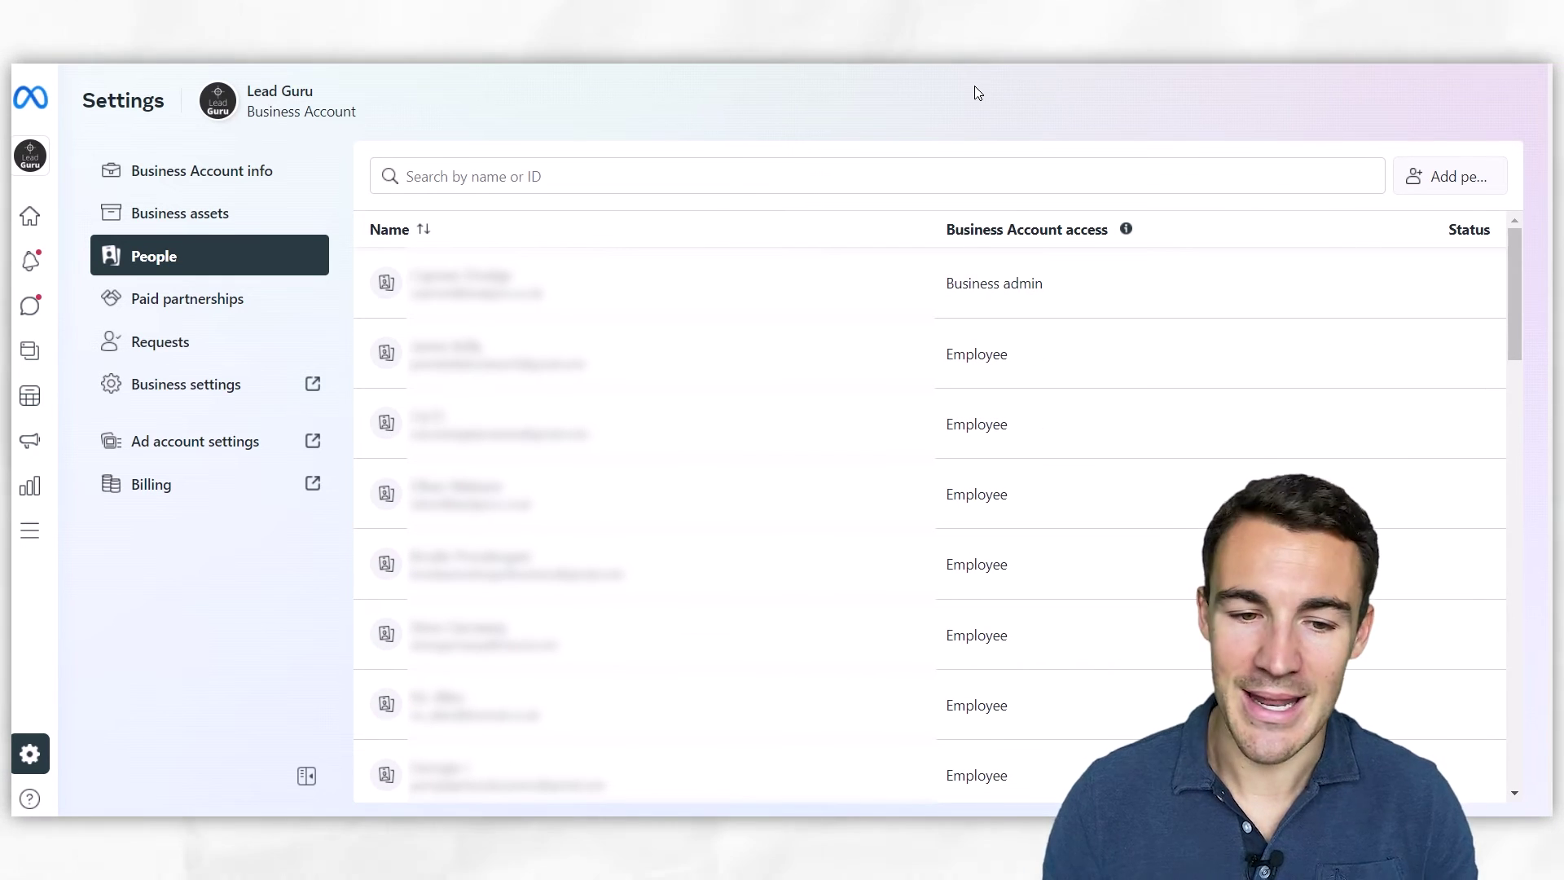
# Start an Add people invitation and enter the teammate's email address
pyautogui.click(1459, 178)
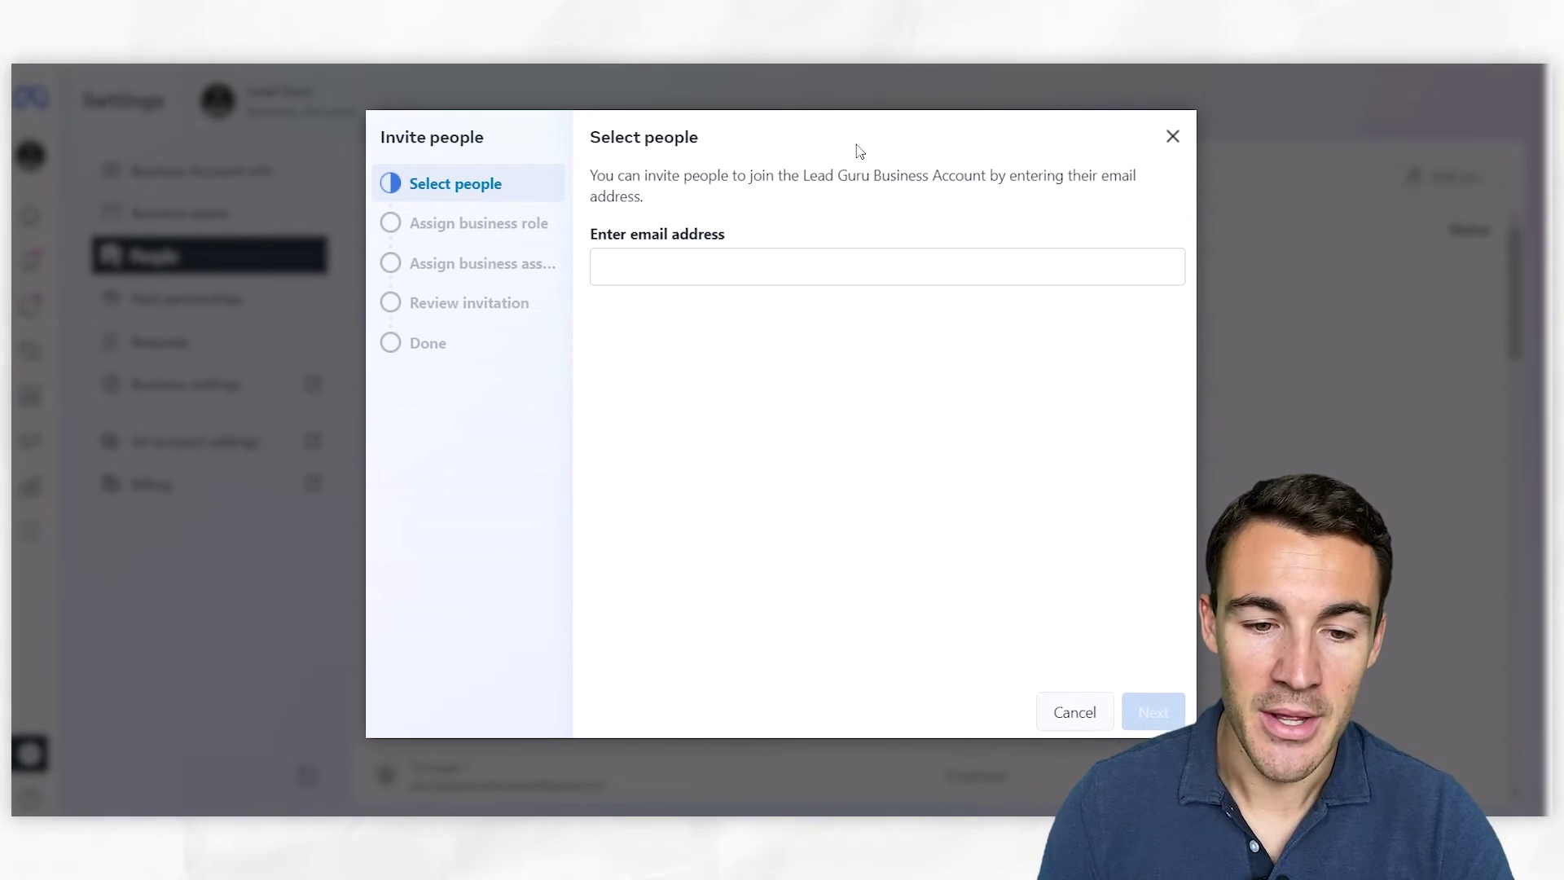
pyautogui.click(642, 268)
pyautogui.write('example')
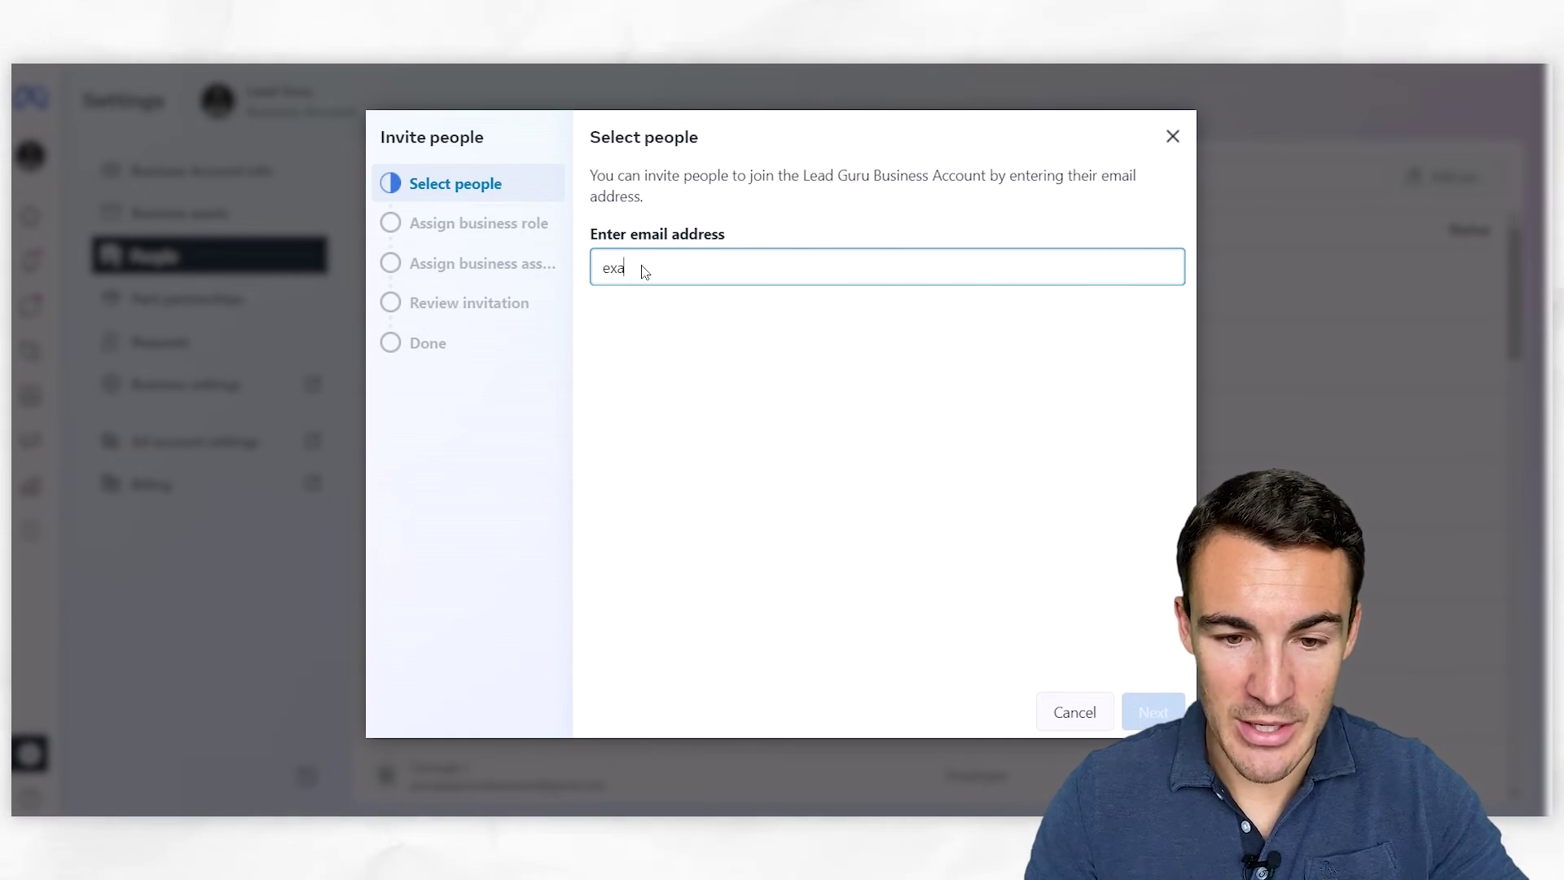
pyautogui.write('@leadguru')
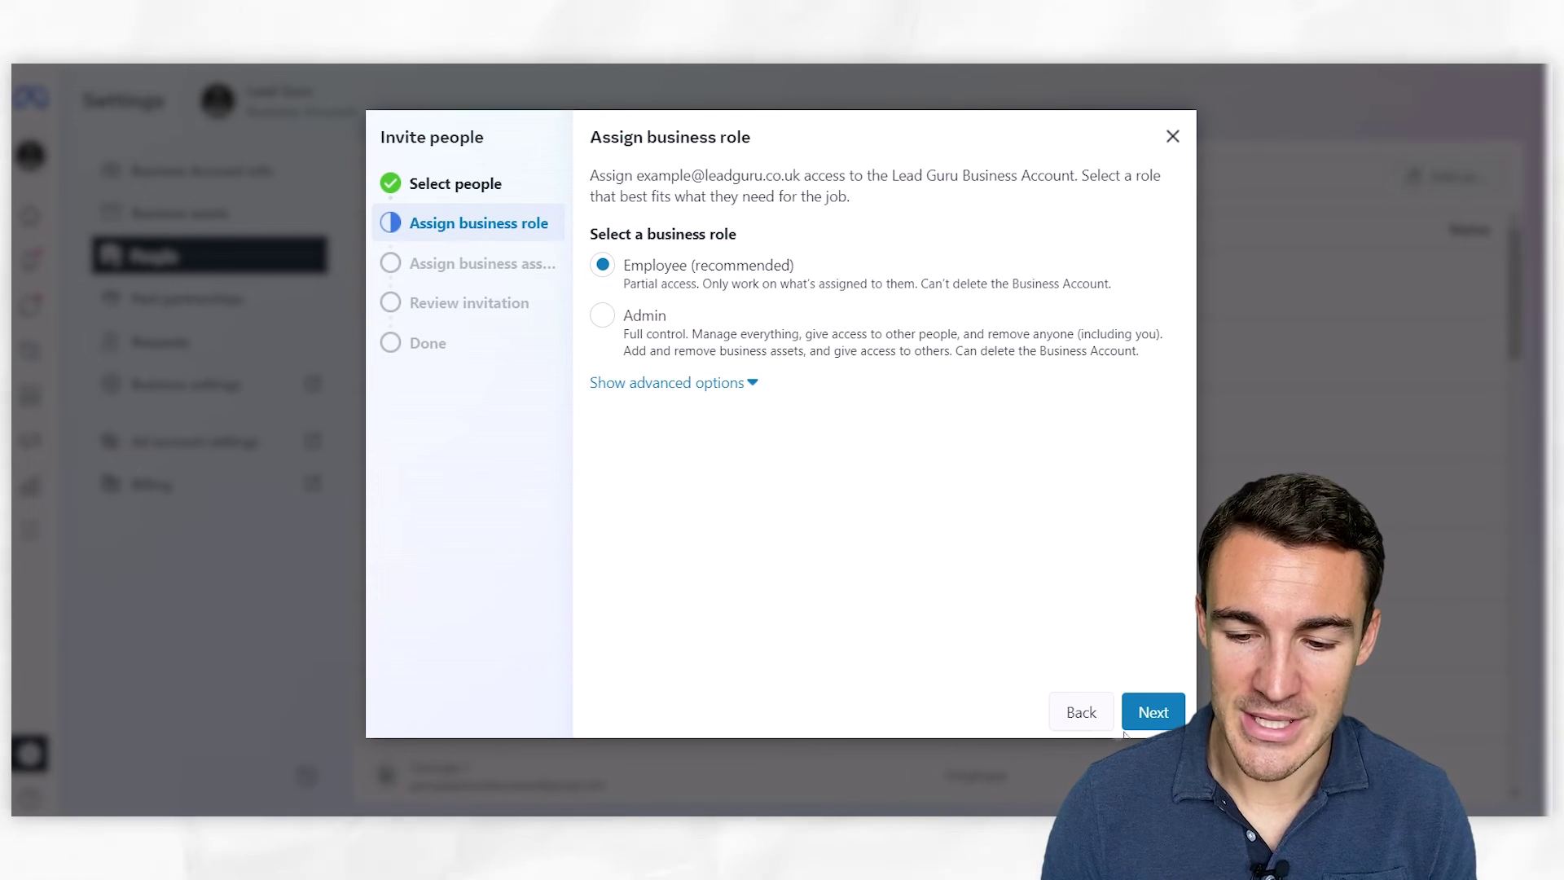
# Keep the Employee role, review the shareable assets without picking any, and close the invitation unsent
pyautogui.click(1152, 717)
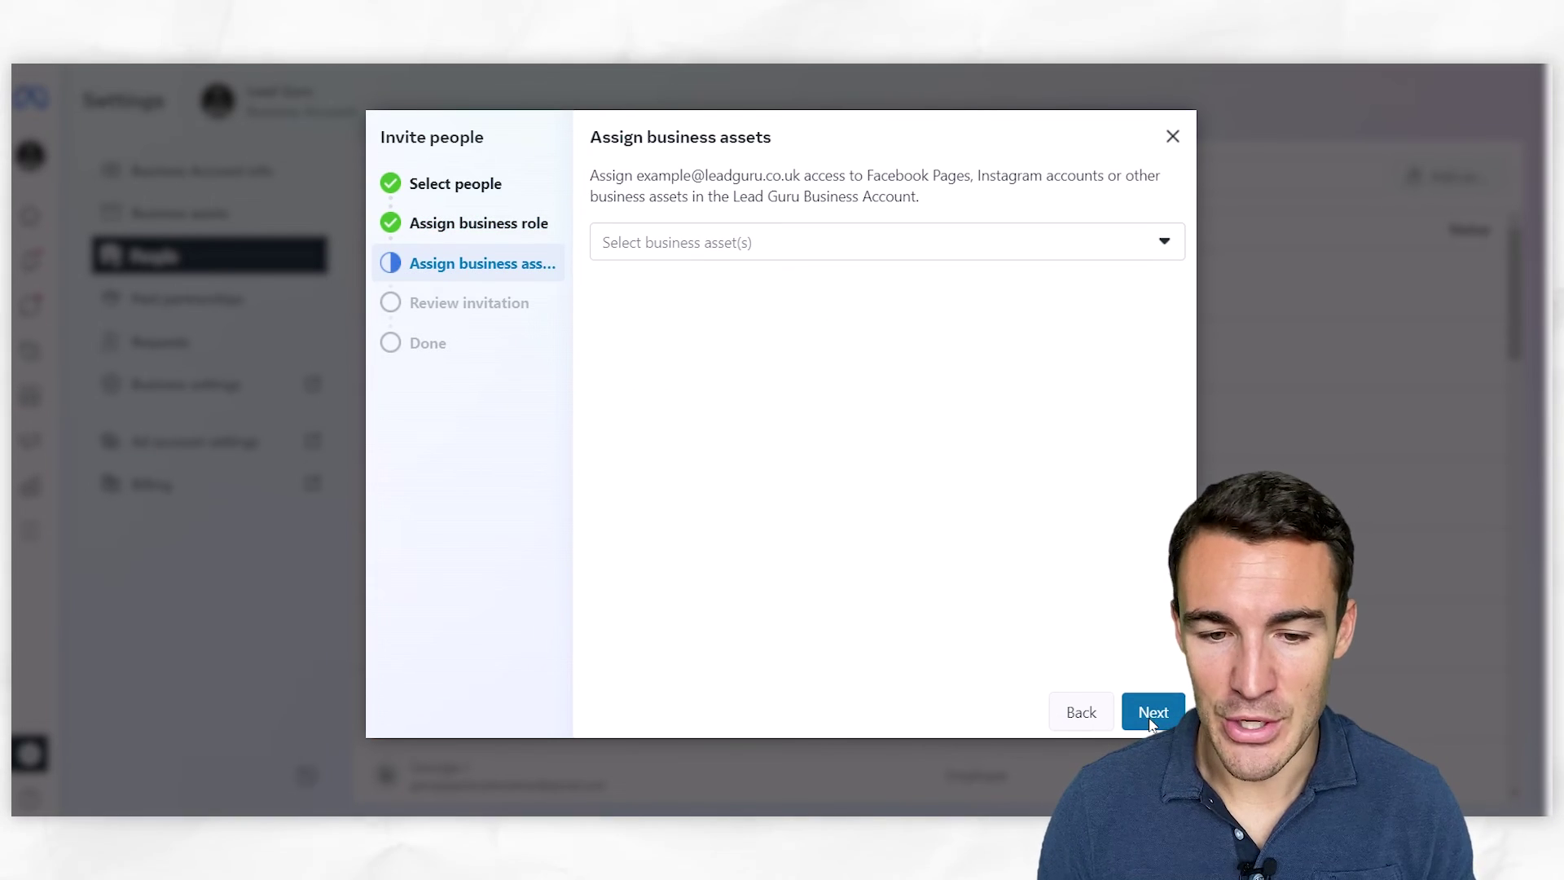
pyautogui.click(1010, 245)
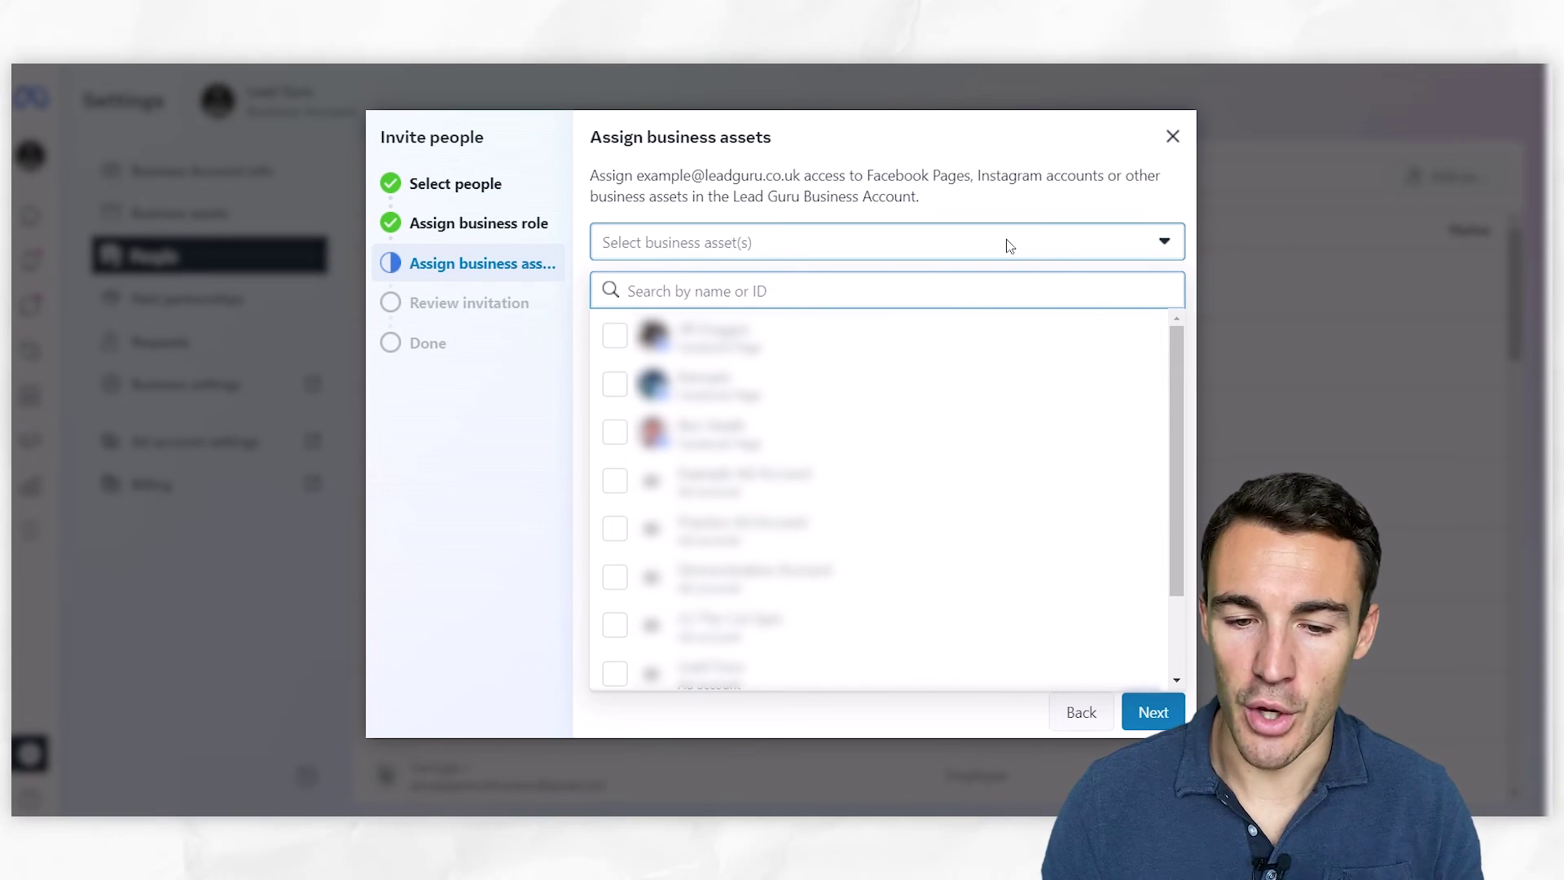
pyautogui.click(1178, 246)
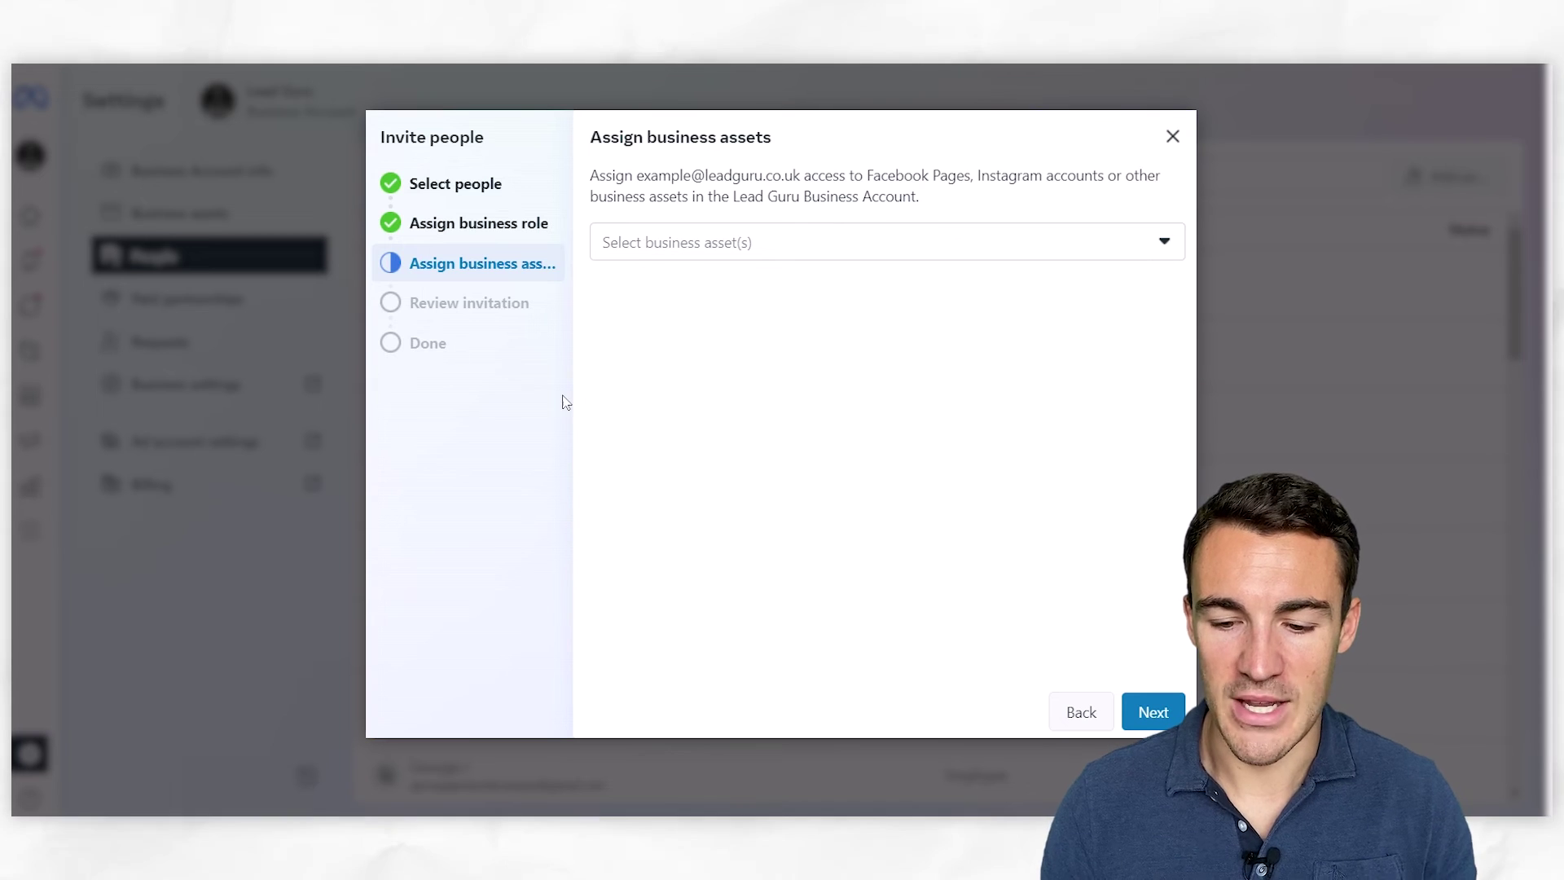
pyautogui.click(1174, 145)
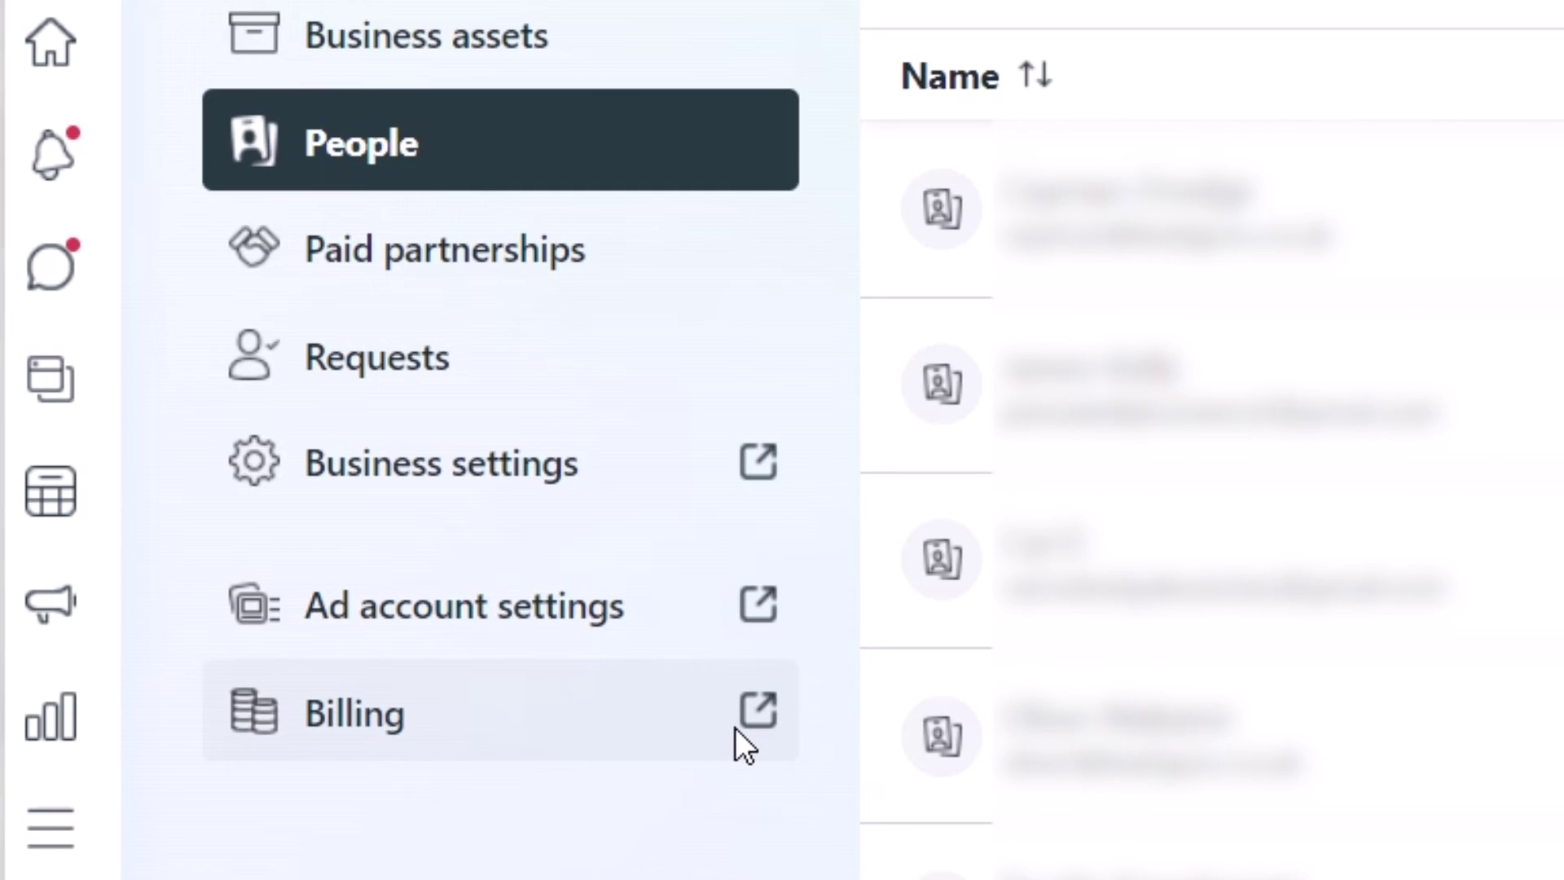
# Go to Billing in Settings to load Ads Manager's Payment activity page
pyautogui.click(735, 726)
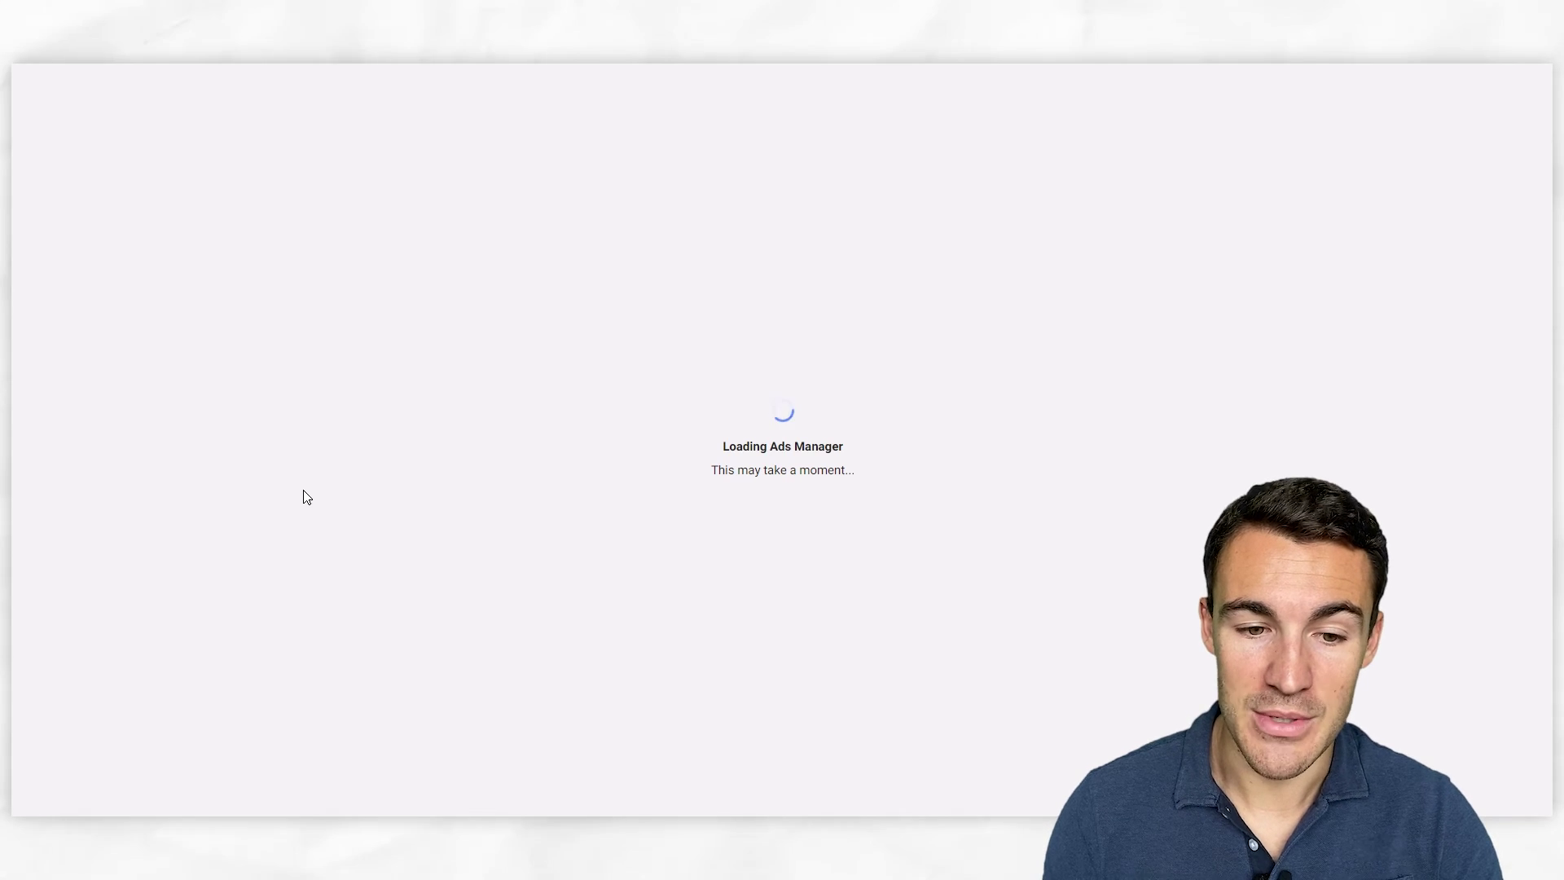